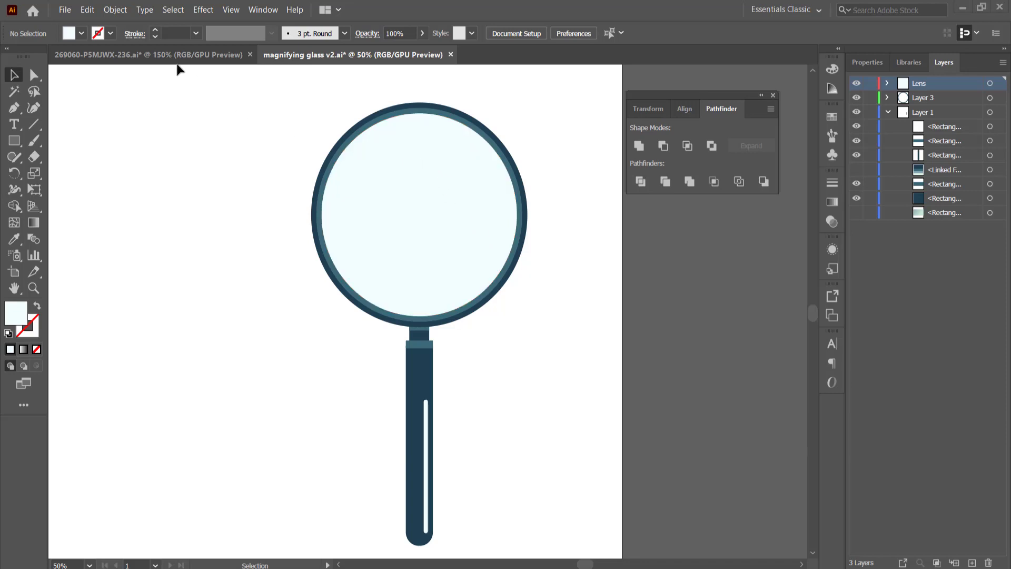
# Inspect the dark-blue magnifying glass artwork, toggling its lens fill and selecting the ring and lens
pyautogui.click(171, 54)
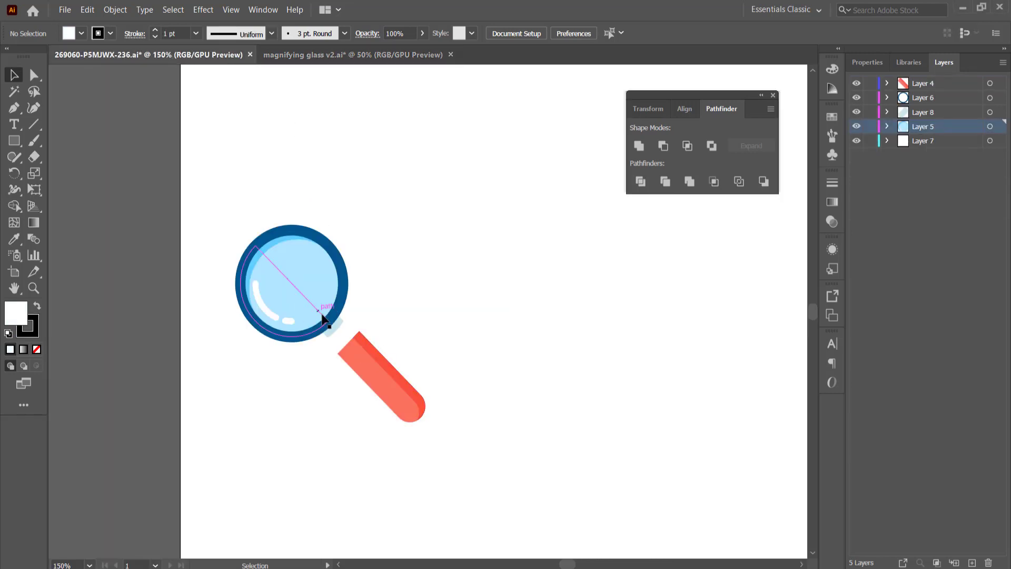
pyautogui.click(366, 59)
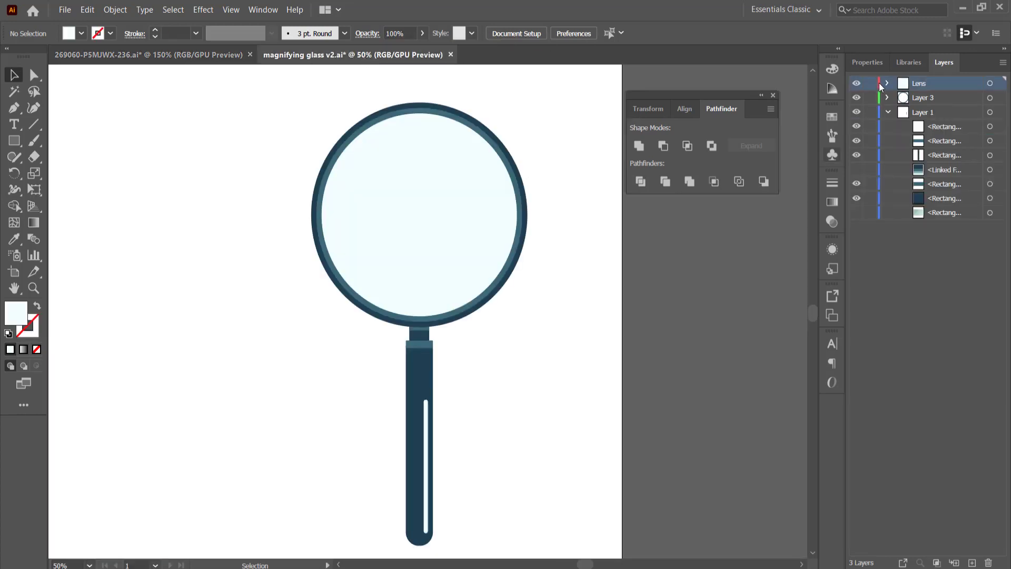
pyautogui.click(857, 83)
pyautogui.click(857, 83)
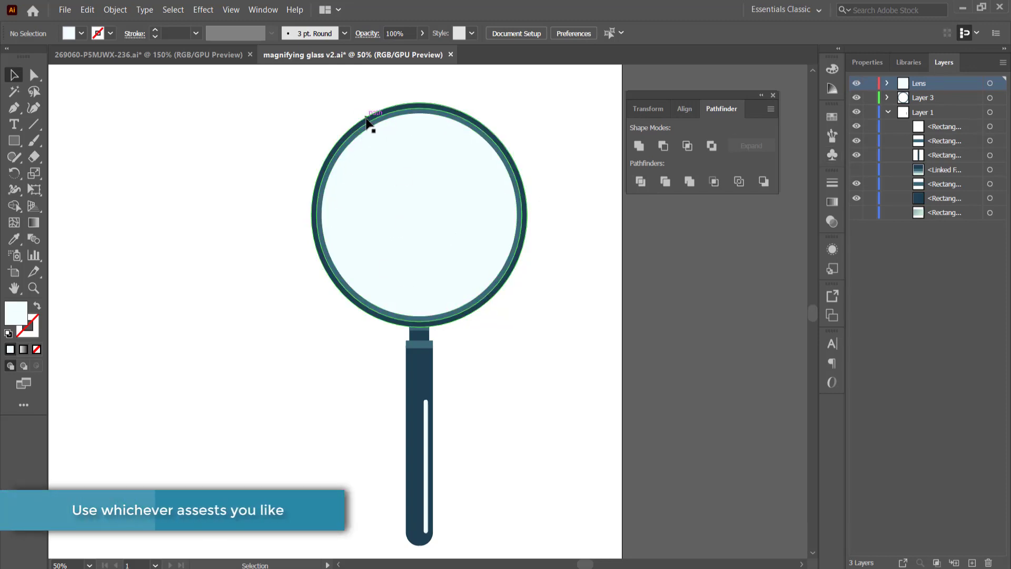
pyautogui.click(366, 120)
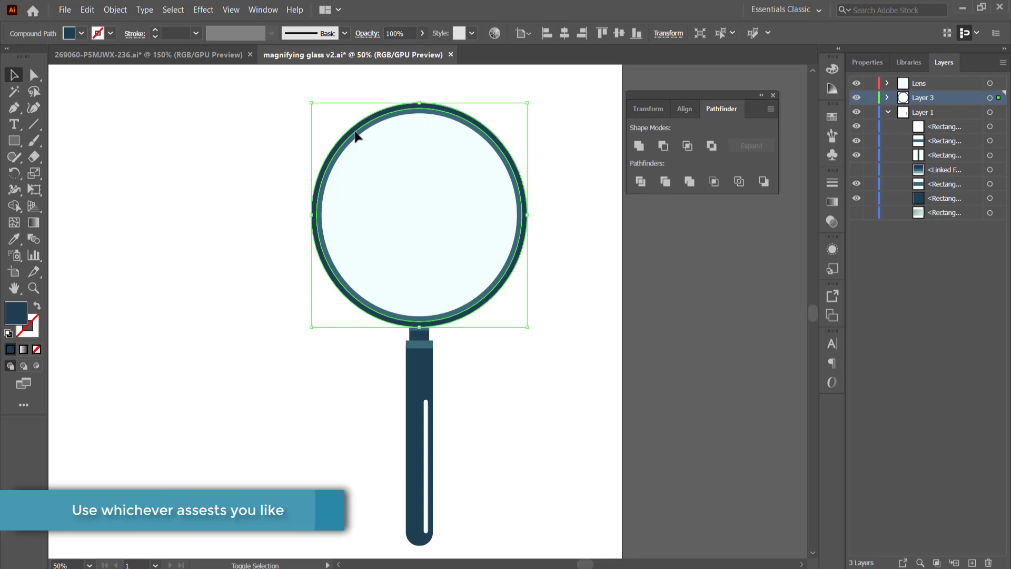
pyautogui.hotkey('ctrl', 'shift', 'a')
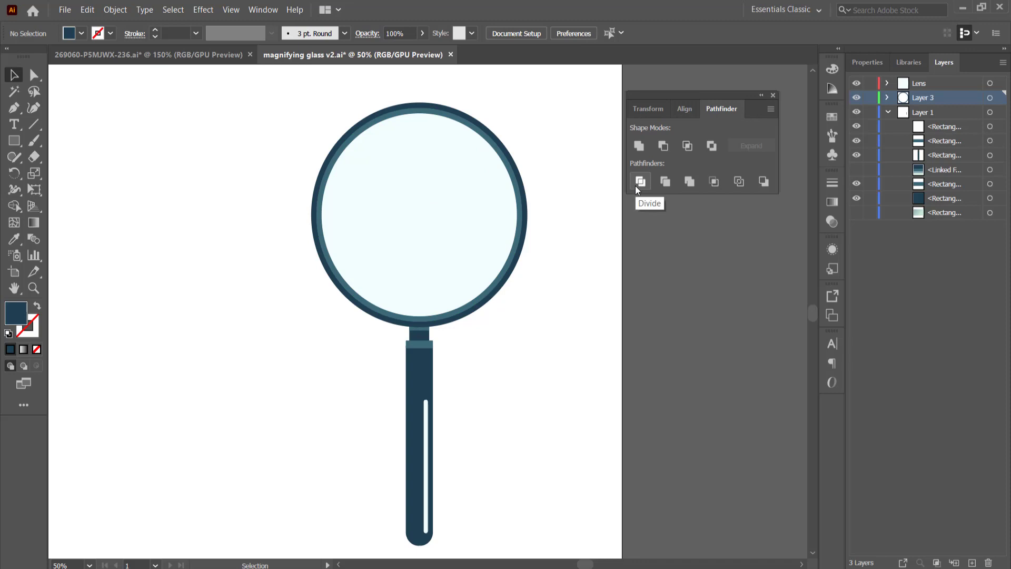
pyautogui.click(446, 192)
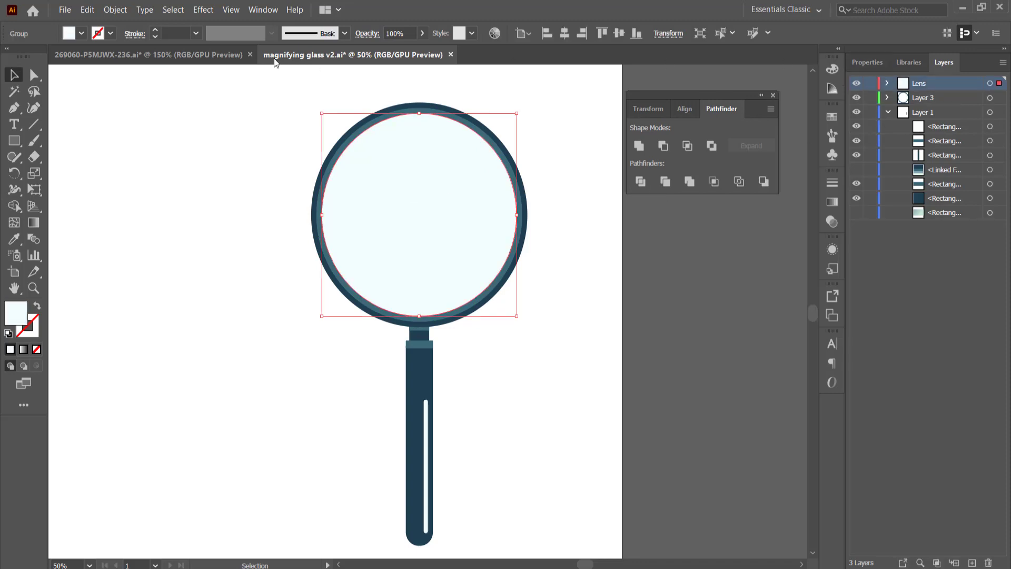
# On the blue-and-red artwork, toggle Layer 5's light-blue lens fill off and on twice
pyautogui.click(181, 56)
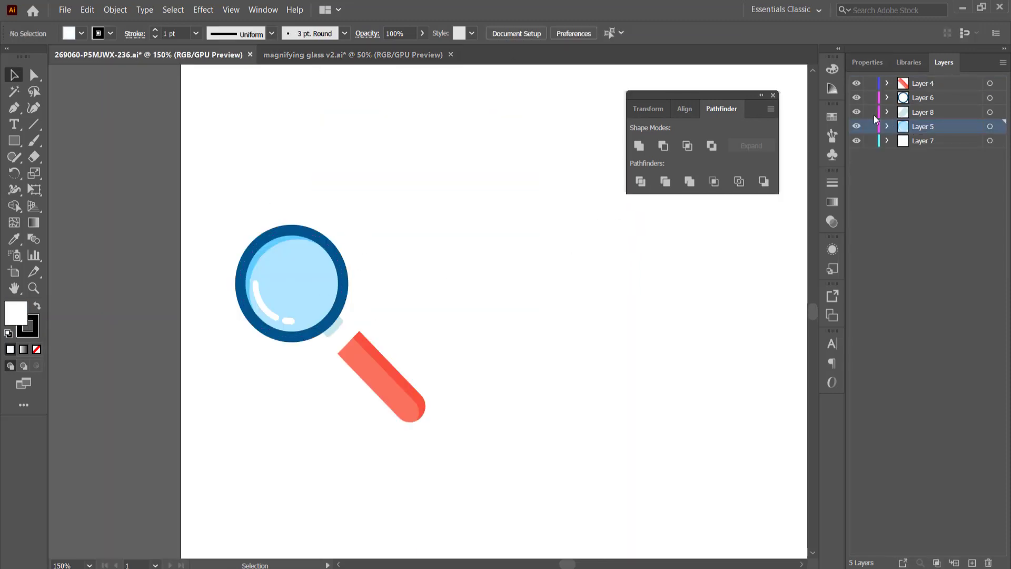
pyautogui.click(857, 127)
pyautogui.click(857, 127)
pyautogui.click(858, 127)
pyautogui.click(858, 127)
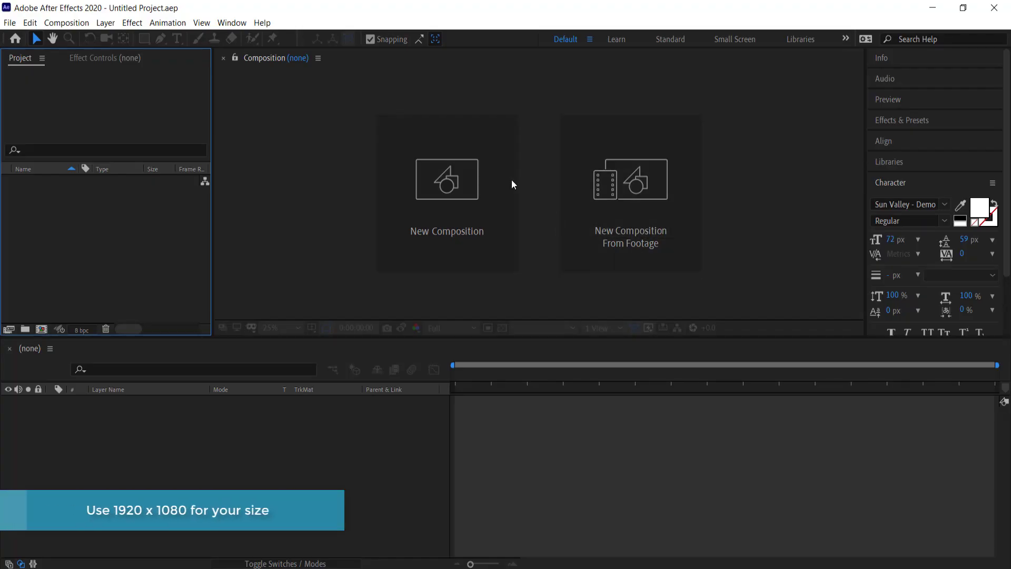
# Create Comp 1 with the HDTV 1080 25 preset and add a white full-frame solid named BG
pyautogui.click(463, 189)
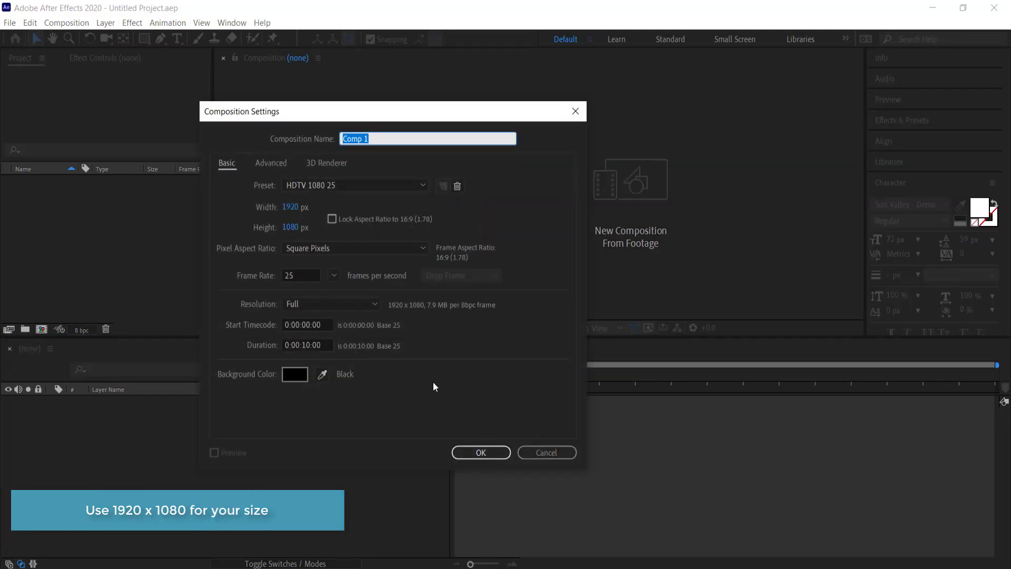
pyautogui.click(491, 452)
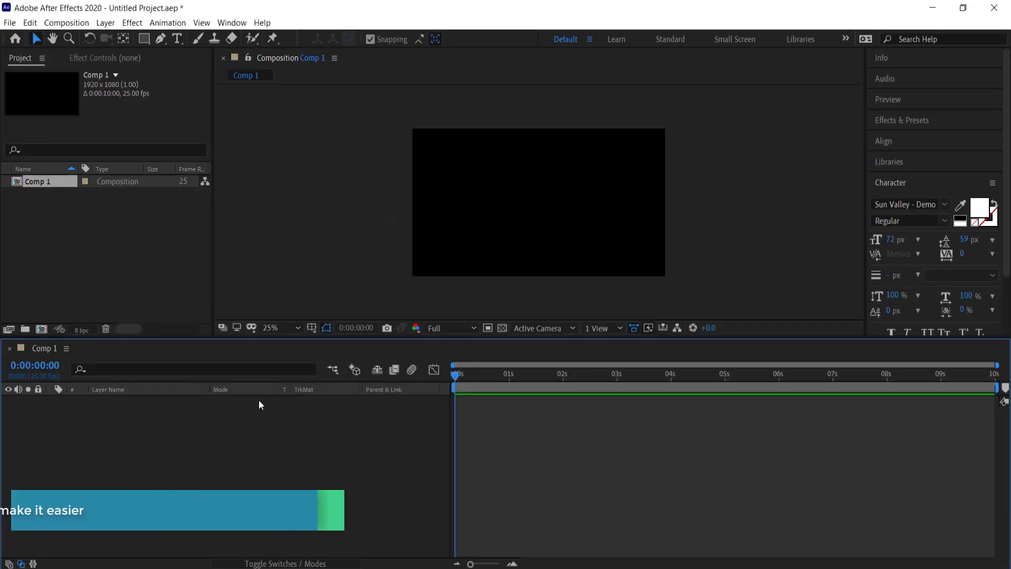
pyautogui.rightClick(166, 419)
pyautogui.moveTo(212, 425)
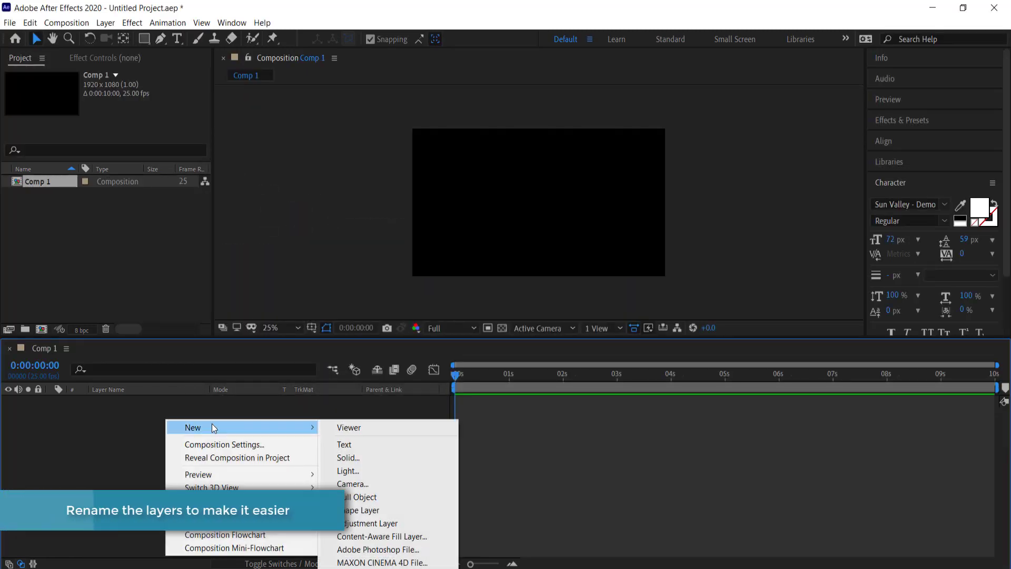
pyautogui.click(388, 459)
pyautogui.write('BG')
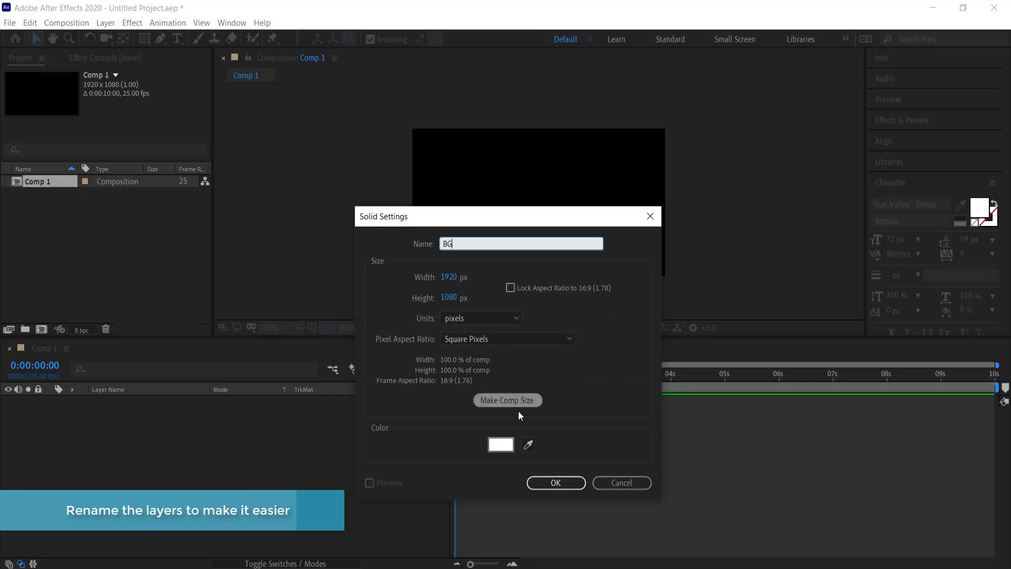
pyautogui.click(556, 483)
# Search the Effects & Presets panel for 'ramp'
pyautogui.click(903, 120)
pyautogui.write('magni')
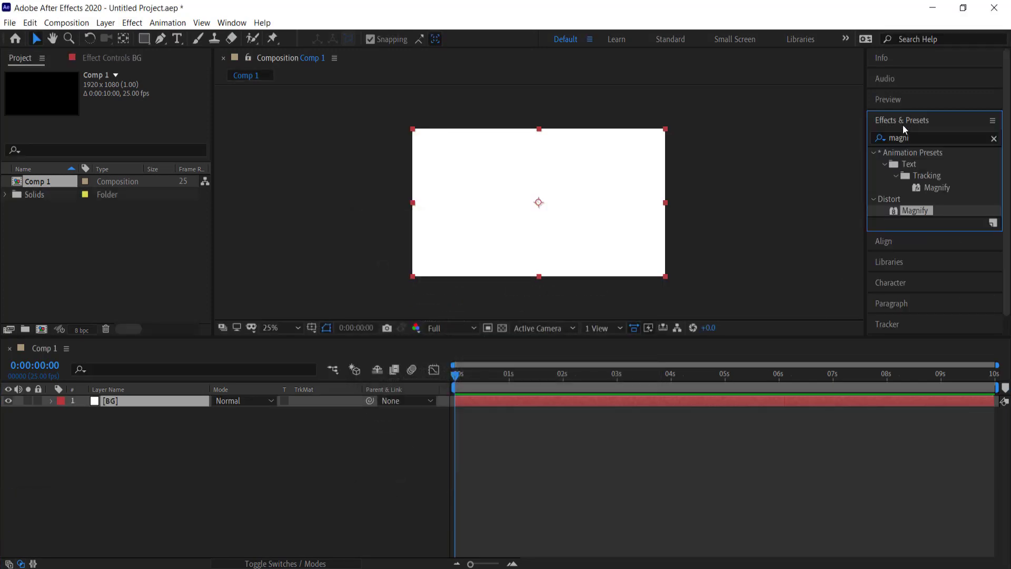
pyautogui.click(880, 138)
pyautogui.write('ramp')
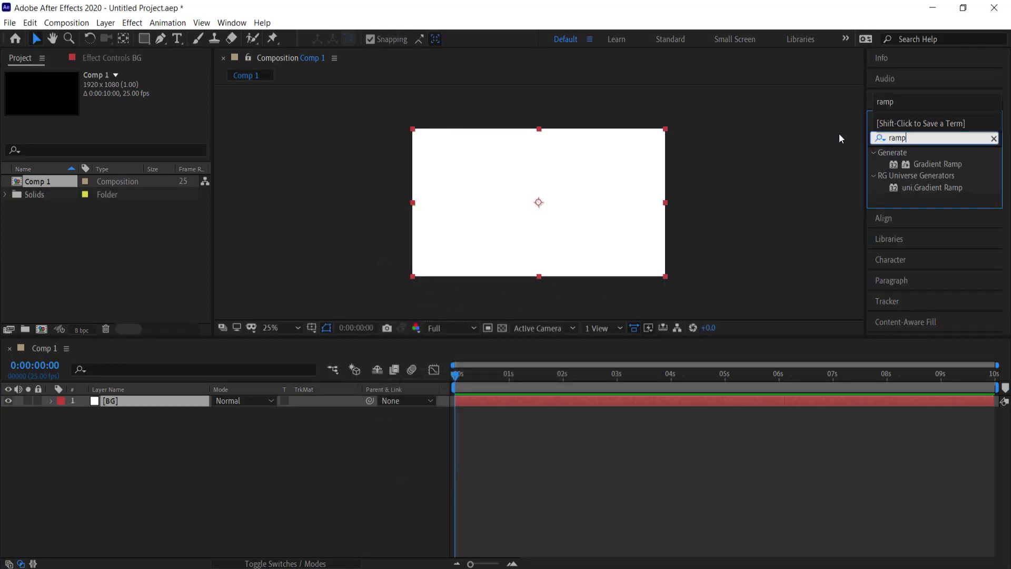
# Apply Gradient Ramp to BG with a dark-blue start and pale-mint end colour sampled from the palette
pyautogui.doubleClick(952, 164)
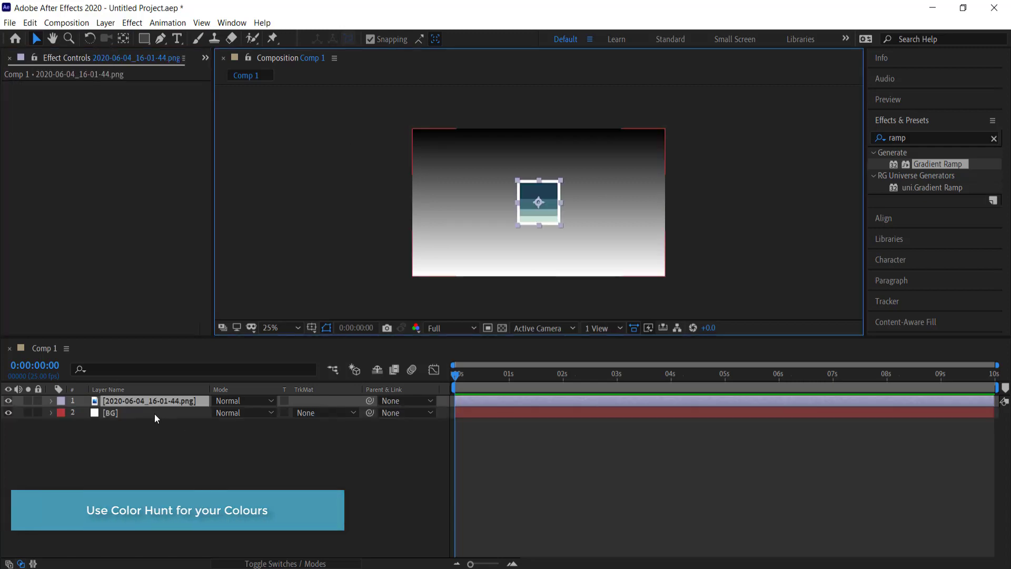
pyautogui.click(155, 413)
pyautogui.click(141, 110)
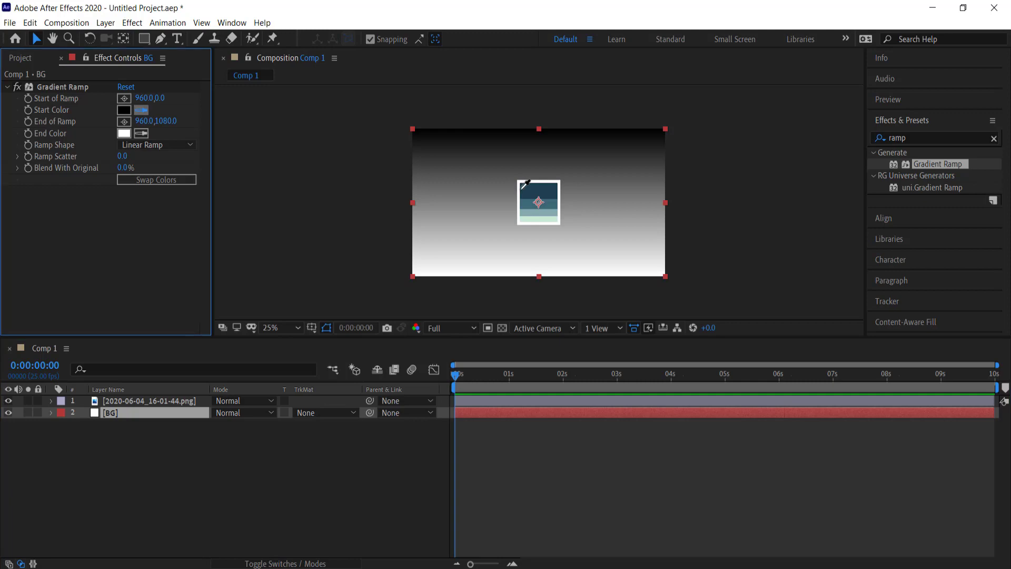
pyautogui.click(553, 188)
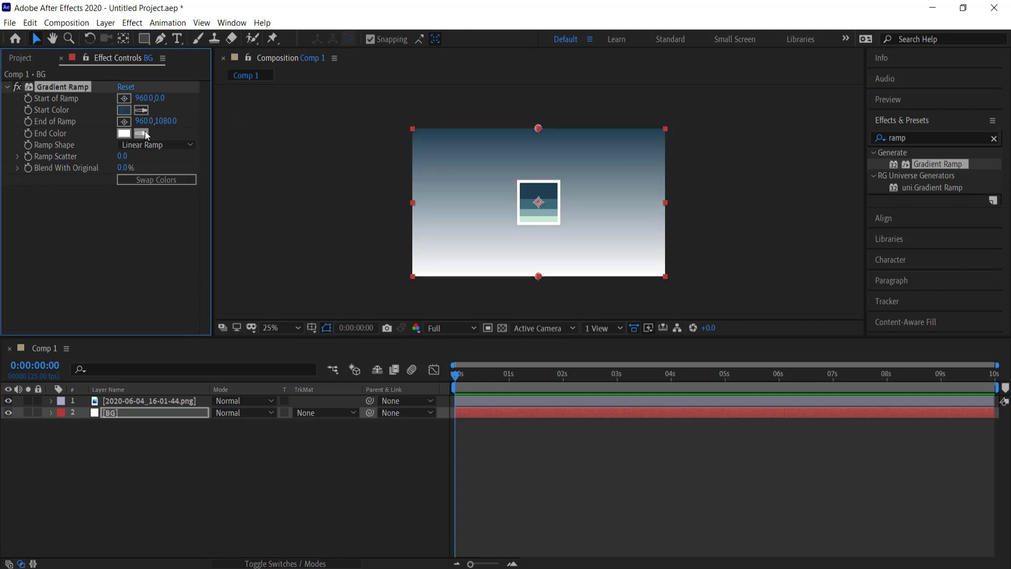
pyautogui.click(551, 212)
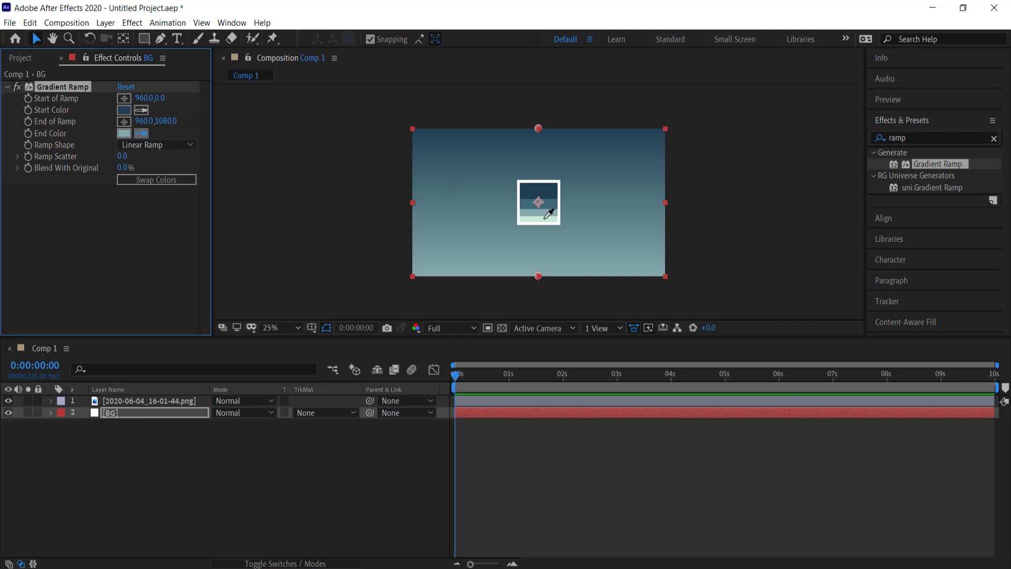
pyautogui.click(546, 216)
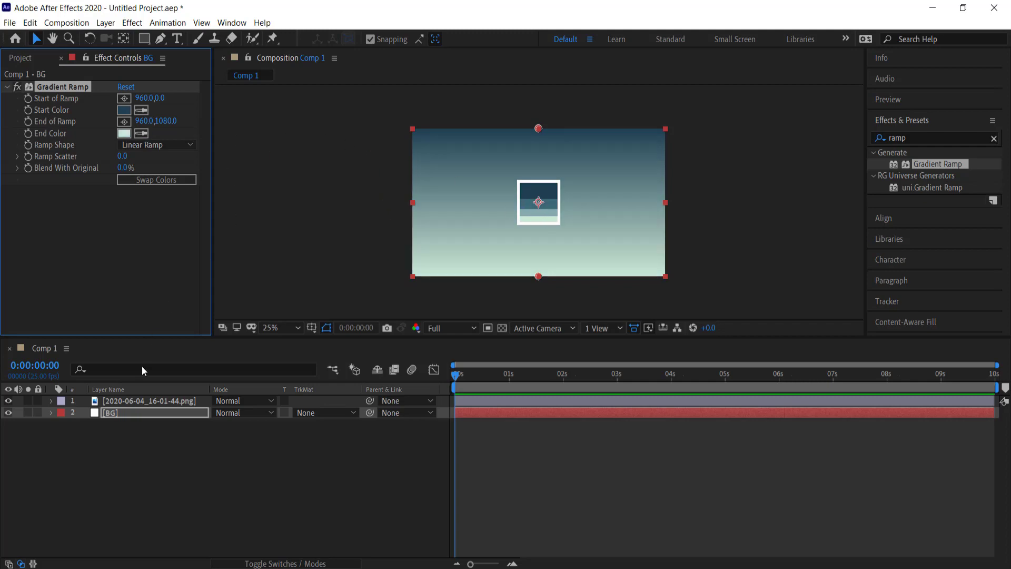
# Delete the palette image layer from Comp 1
pyautogui.click(153, 402)
pyautogui.press('Delete')
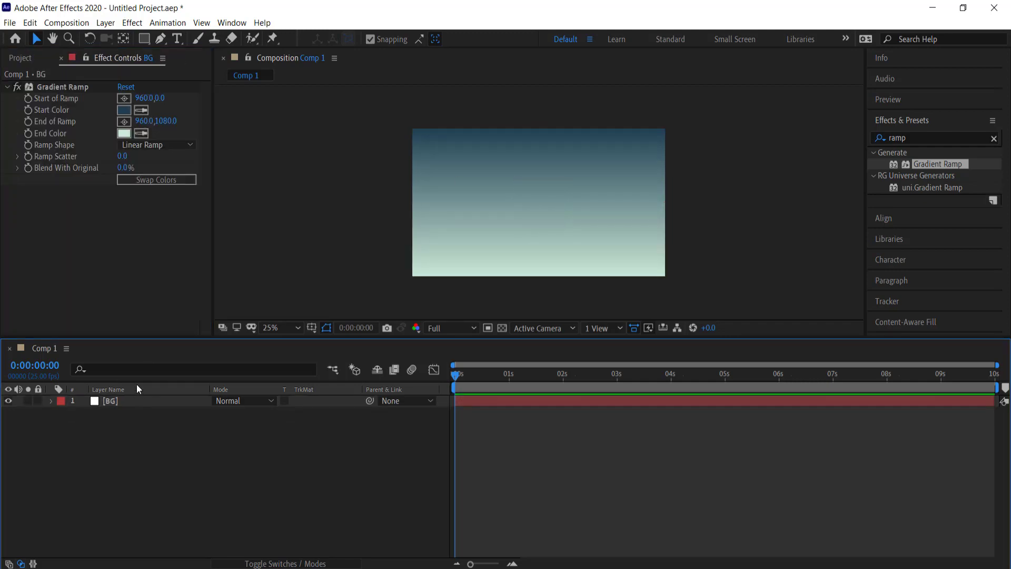
pyautogui.click(20, 57)
# Import magnifying glass v2.ai as a composition and drag it into Comp 1 above the BG layer
pyautogui.rightClick(43, 249)
pyautogui.moveTo(115, 310)
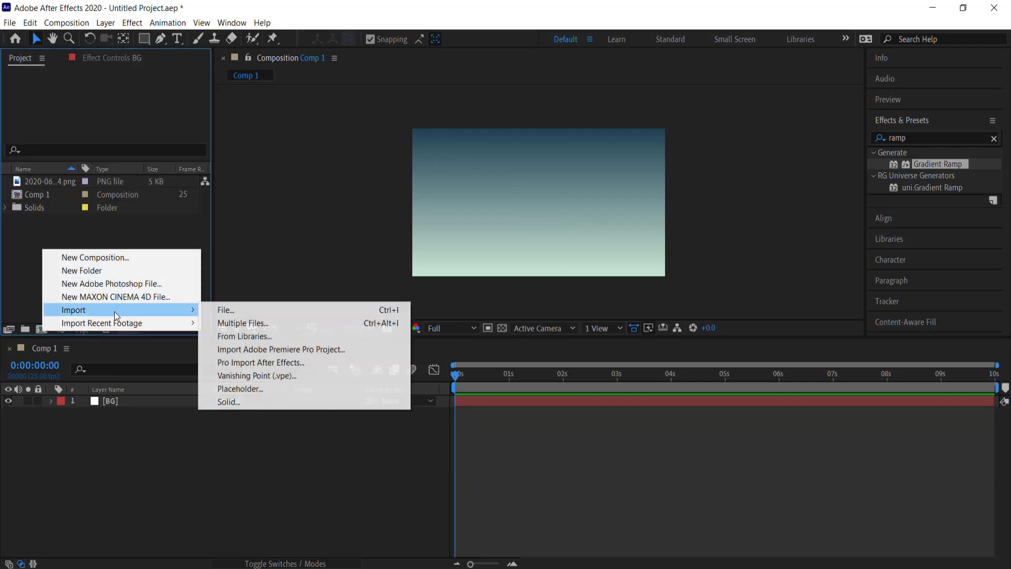
pyautogui.click(246, 312)
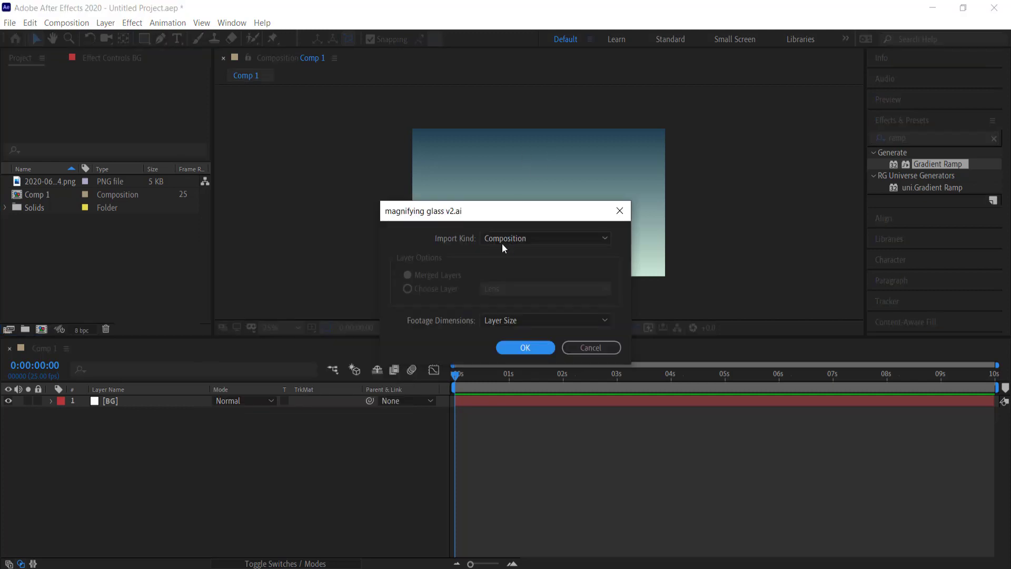
pyautogui.click(526, 348)
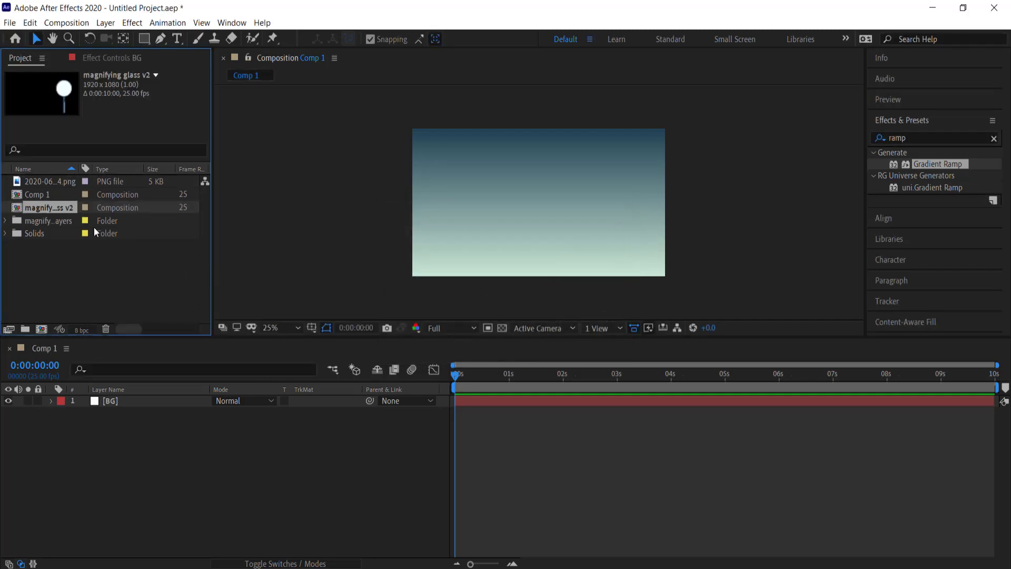
pyautogui.moveTo(57, 212); pyautogui.dragTo(141, 402)
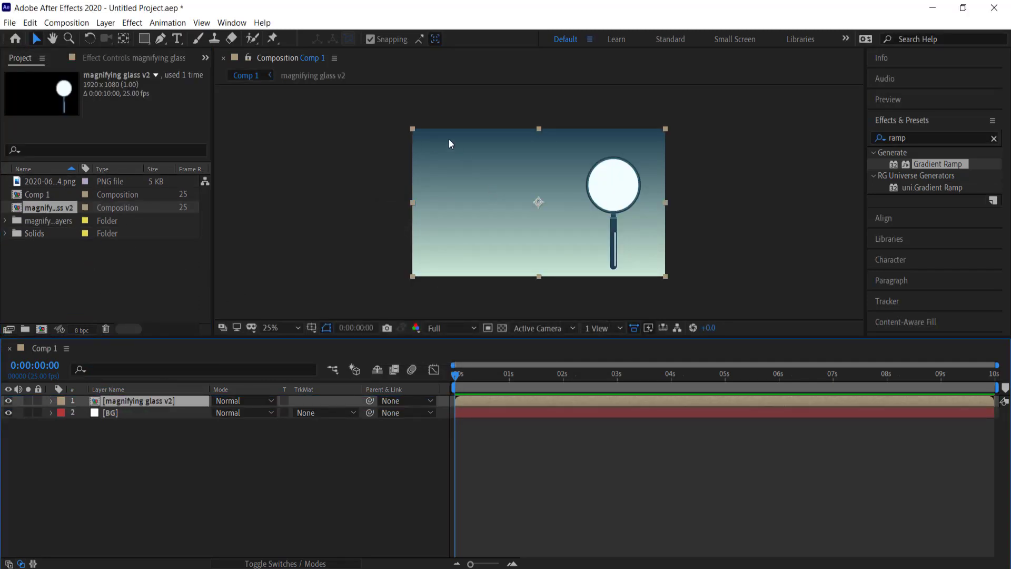
# Scale down the magnifying glass layer and move its anchor point to the lens centre
pyautogui.moveTo(415, 129); pyautogui.dragTo(434, 147)
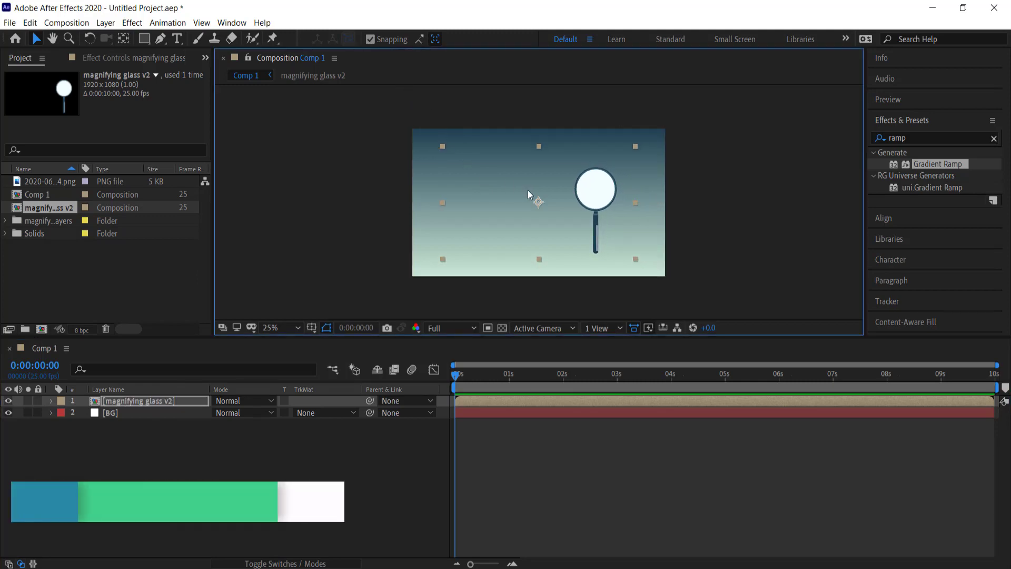
pyautogui.scroll(2, 564, 213)
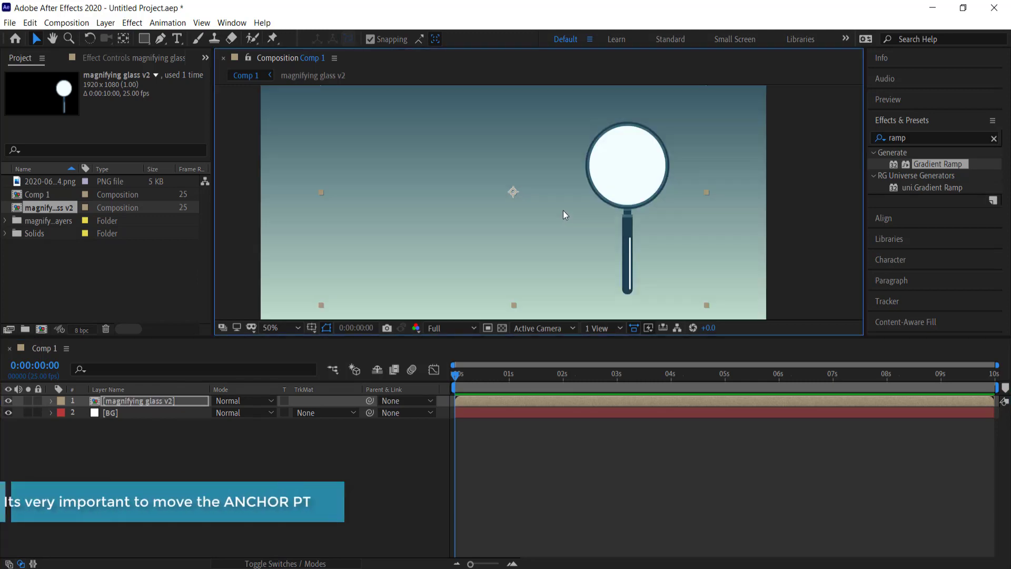
pyautogui.click(124, 41)
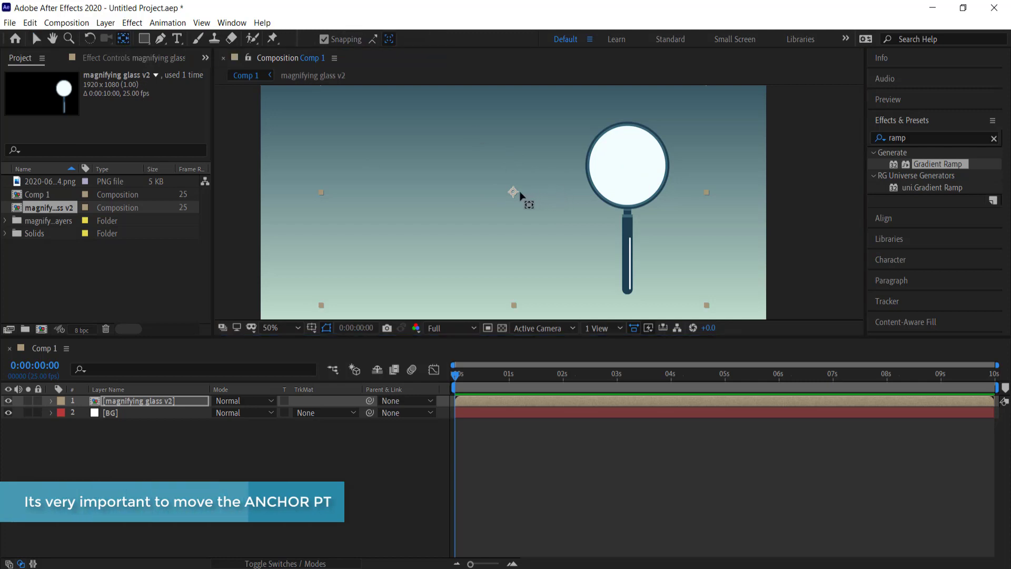
pyautogui.moveTo(514, 195); pyautogui.dragTo(628, 167)
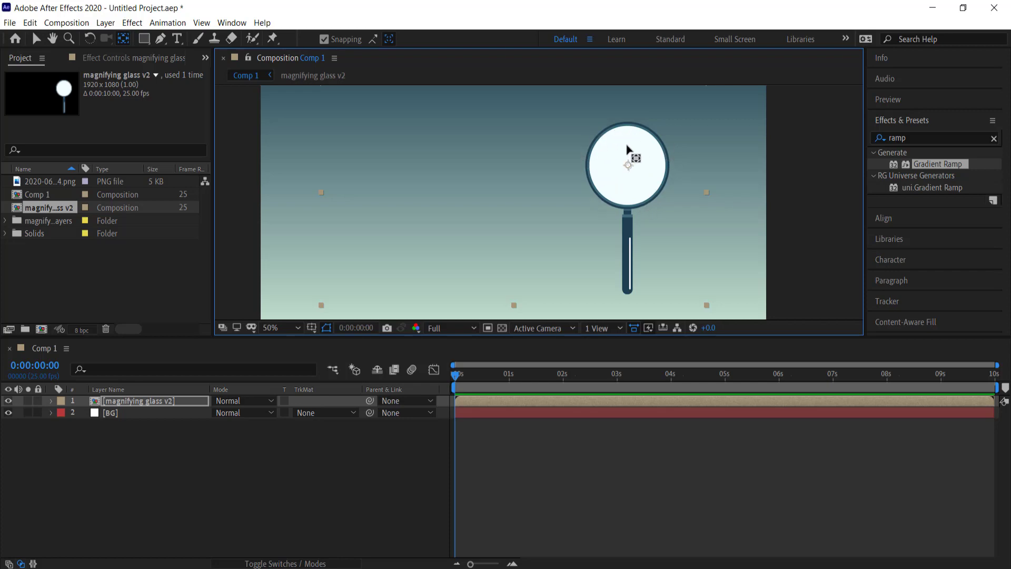
pyautogui.doubleClick(173, 401)
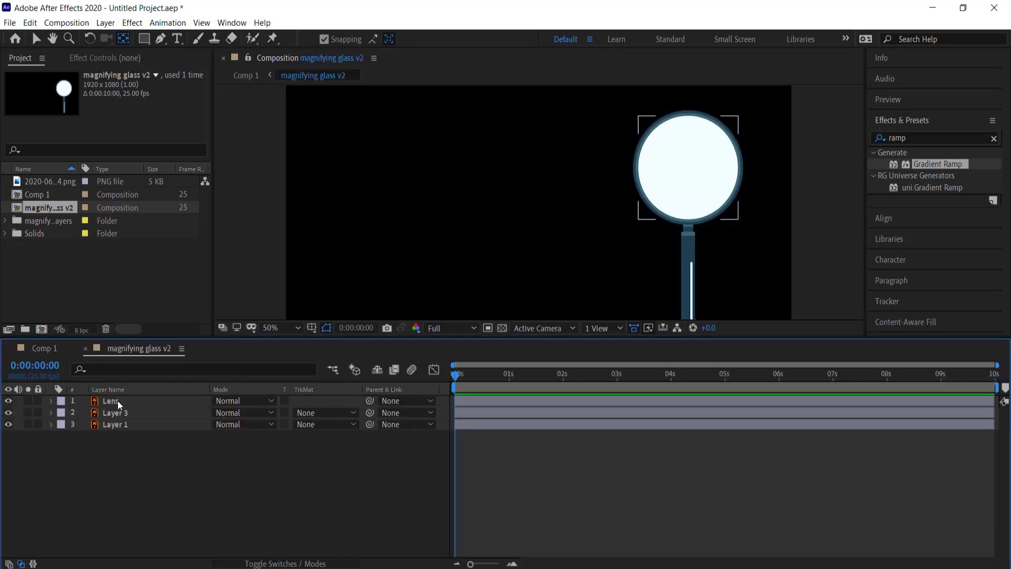
# Set the Lens layer's opacity to 50% inside the magnifying glass v2 precomp, then go back to Comp 1
pyautogui.click(118, 400)
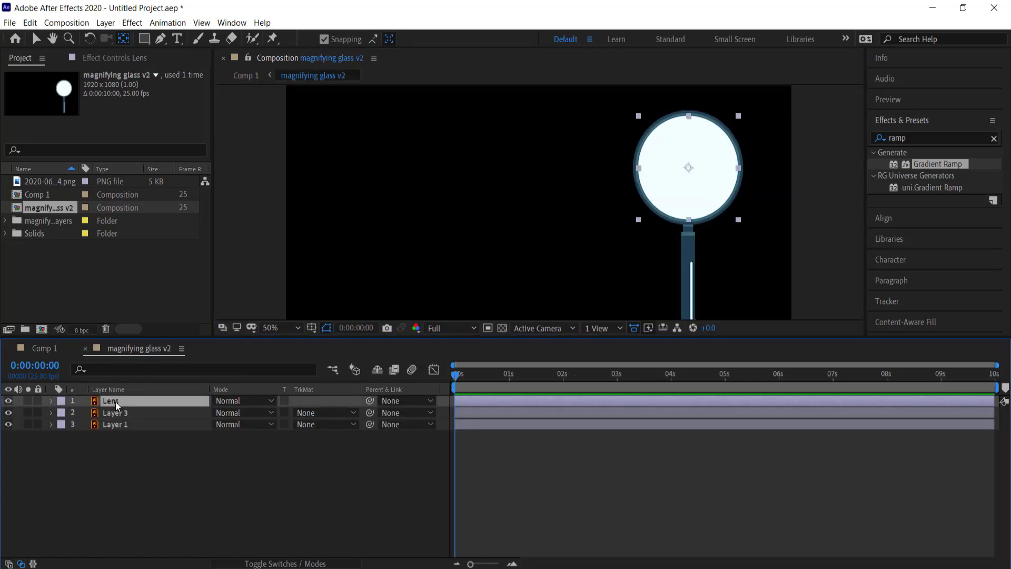
pyautogui.press('t')
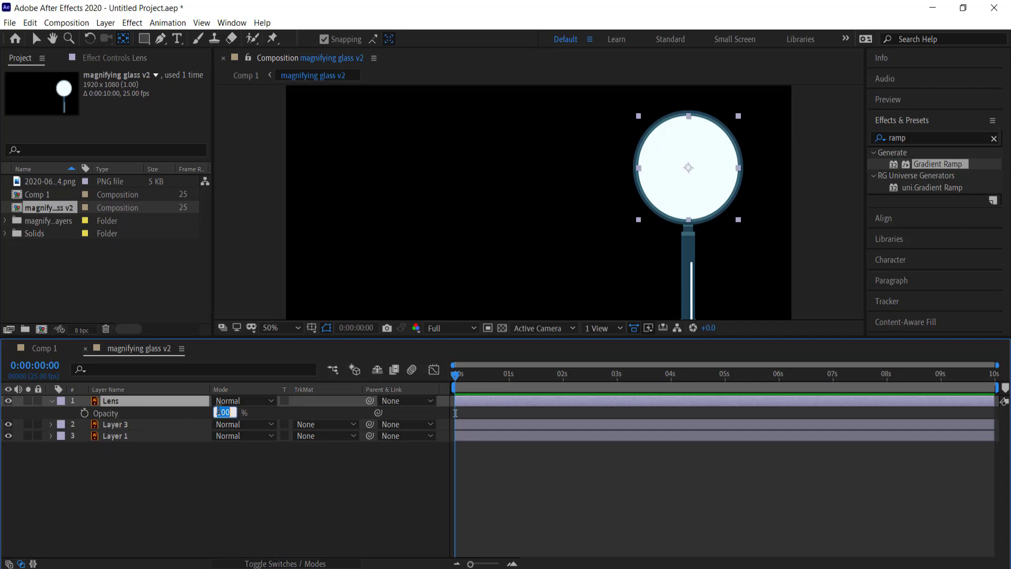
pyautogui.press('Return')
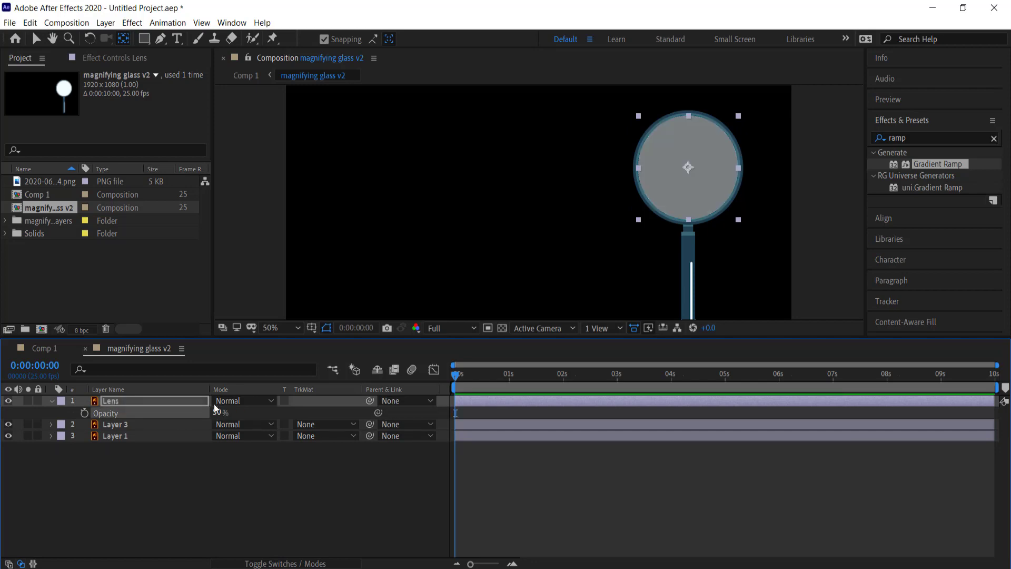
pyautogui.click(41, 348)
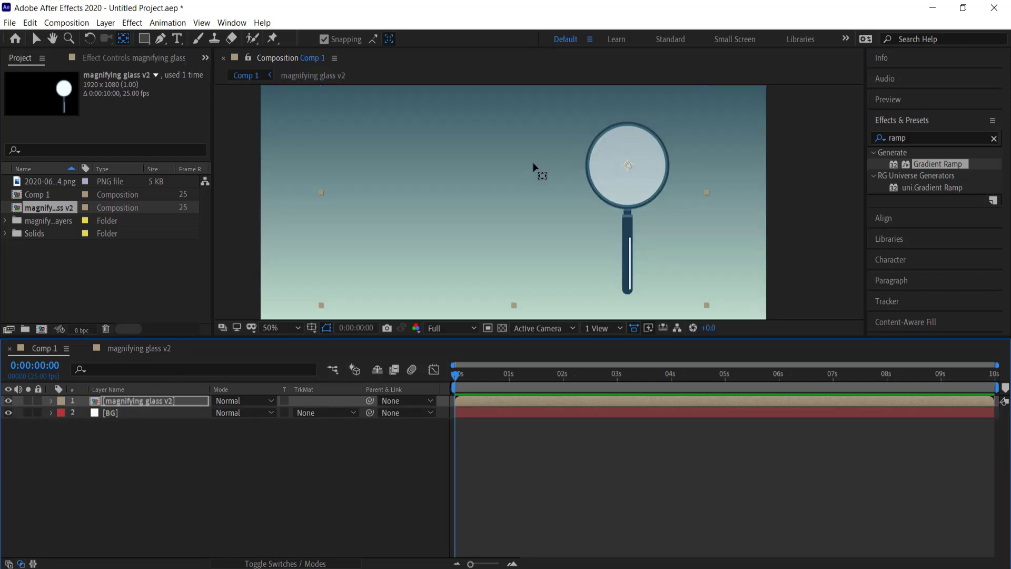
# Add a text layer reading 'The Magnify Effect' to Comp 1
pyautogui.scroll(2, 194, 448)
pyautogui.scroll(4, 197, 457)
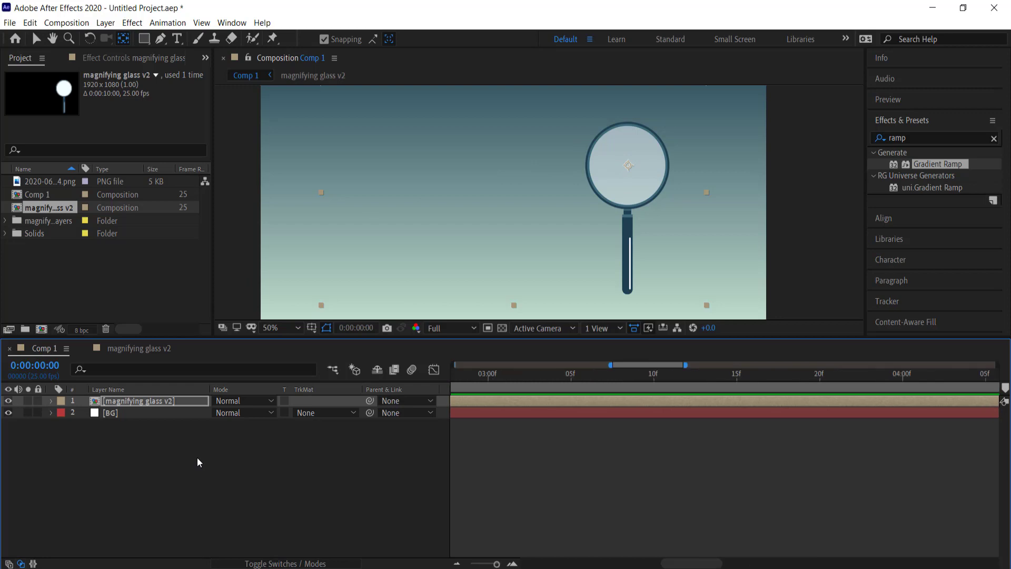
pyautogui.click(197, 469)
pyautogui.click(177, 38)
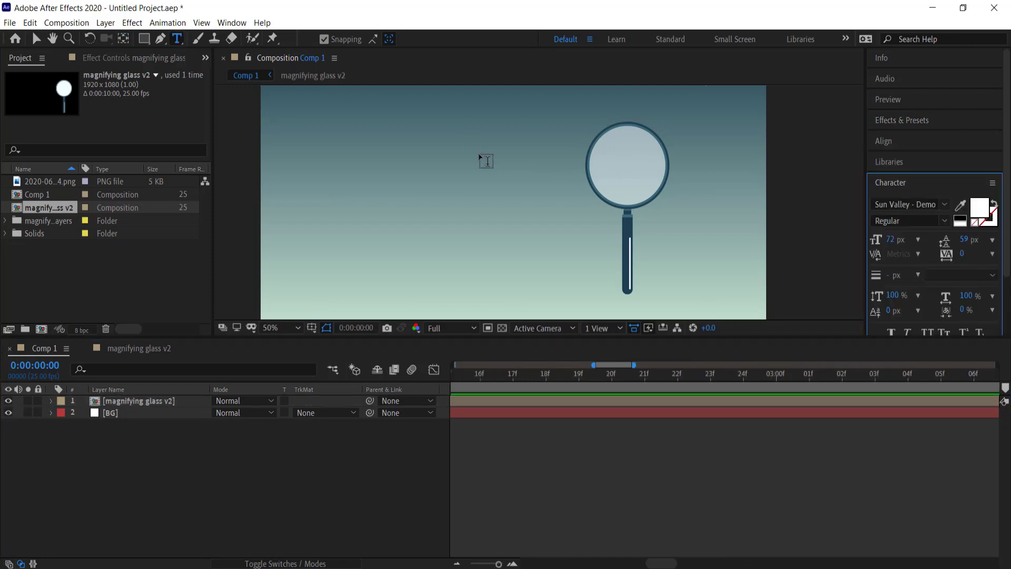
pyautogui.click(412, 192)
pyautogui.write('THe Magnify')
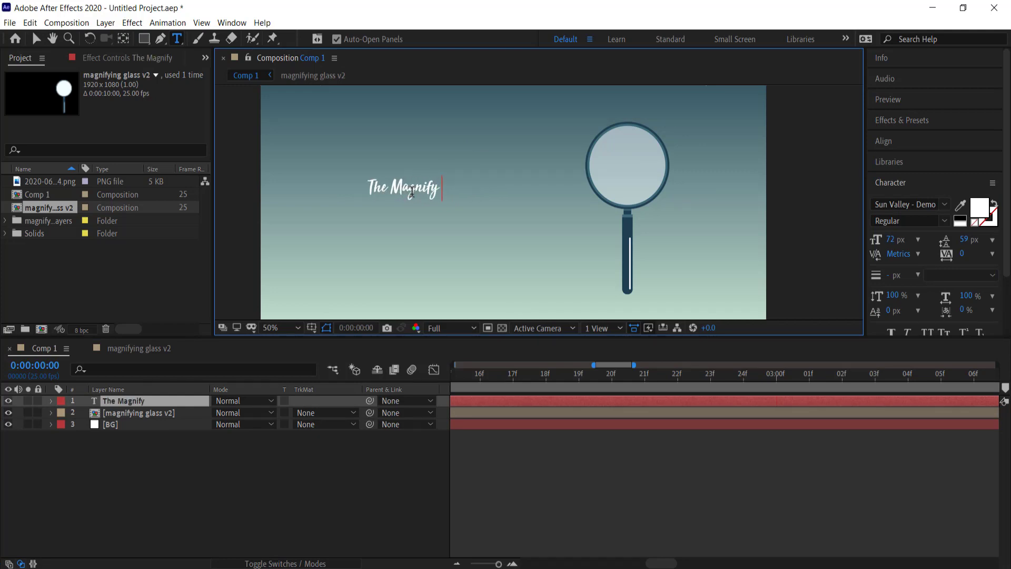
pyautogui.write(' Effect')
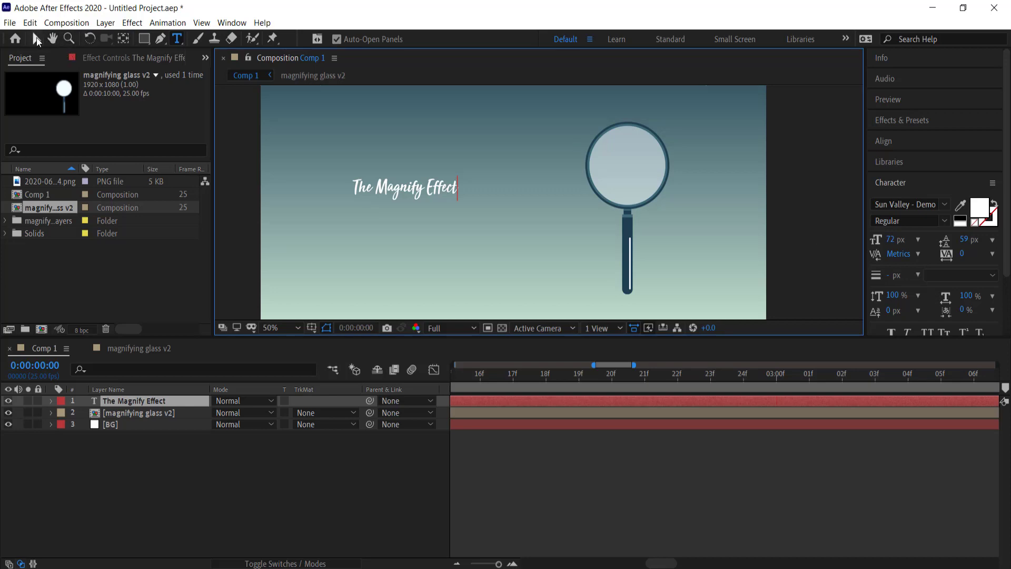
pyautogui.click(37, 39)
# Centre the title horizontally and vertically, then move its layer beneath the magnifying glass
pyautogui.click(890, 141)
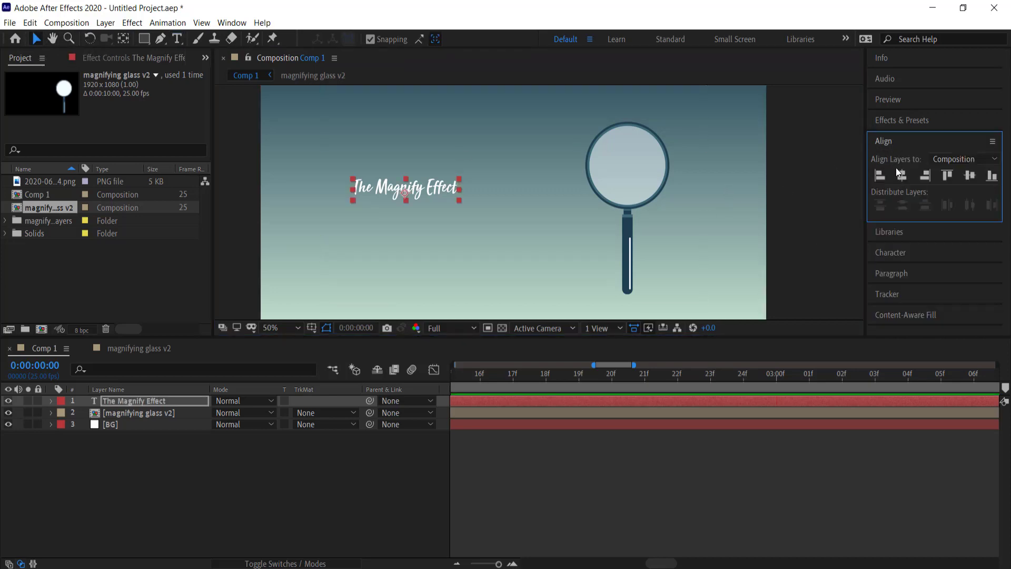
pyautogui.click(903, 175)
pyautogui.click(971, 179)
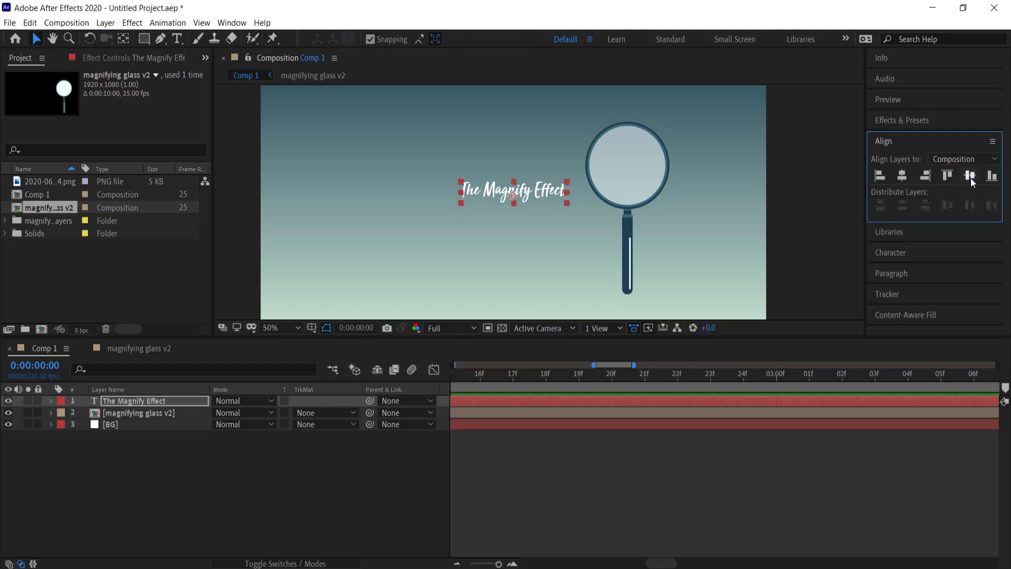
pyautogui.press("'")
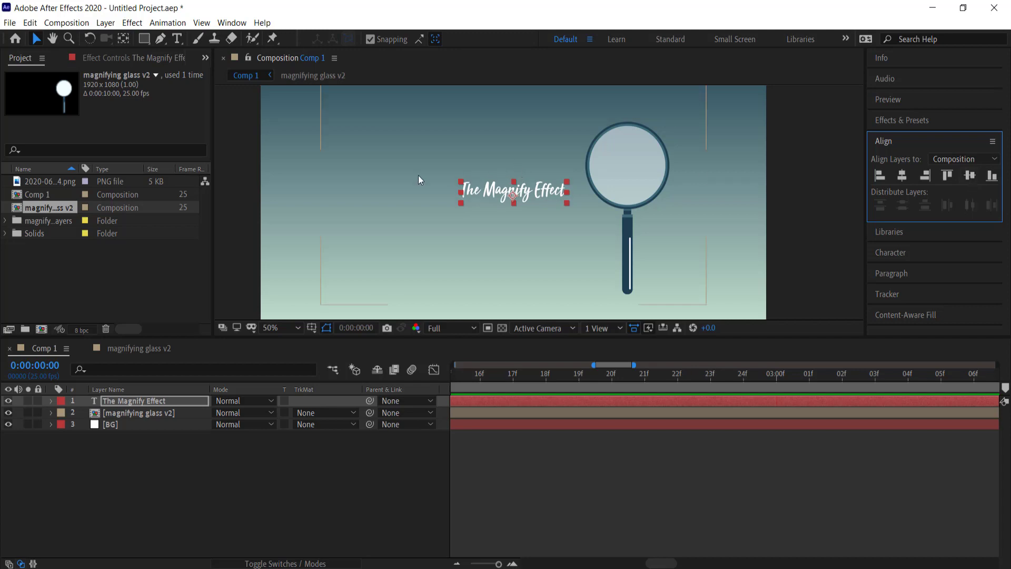
pyautogui.scroll(-2, 418, 175)
pyautogui.press("'")
pyautogui.moveTo(168, 404); pyautogui.dragTo(167, 417)
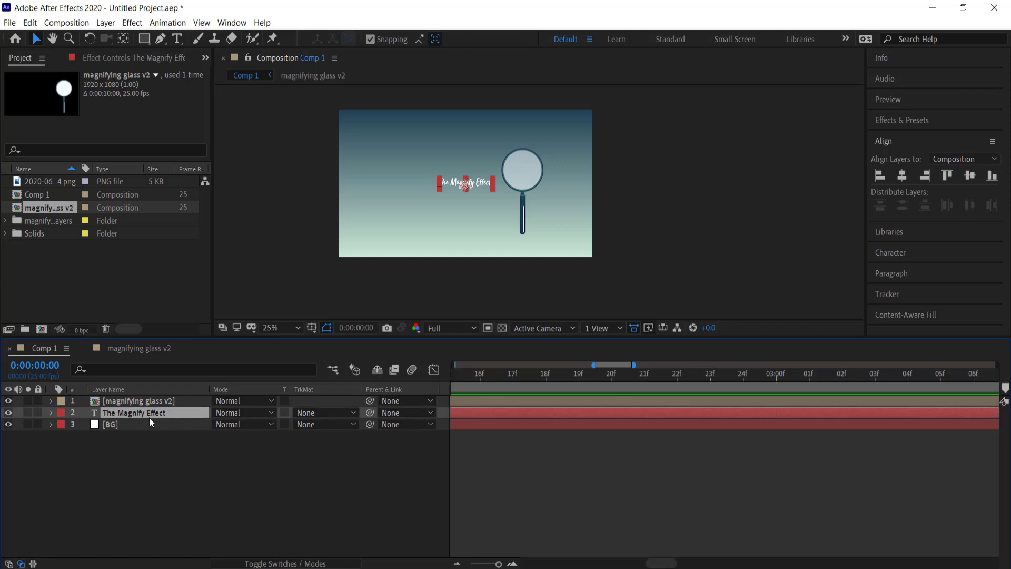
# Add a new Adjustment Layer 1 at the top of Comp 1
pyautogui.click(167, 483)
pyautogui.rightClick(146, 477)
pyautogui.moveTo(214, 348)
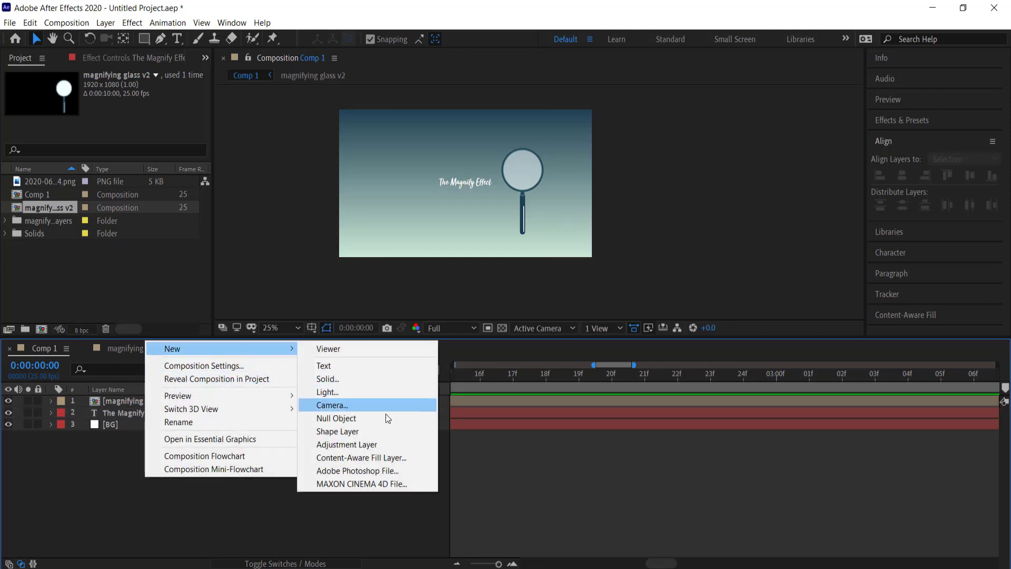
pyautogui.click(368, 444)
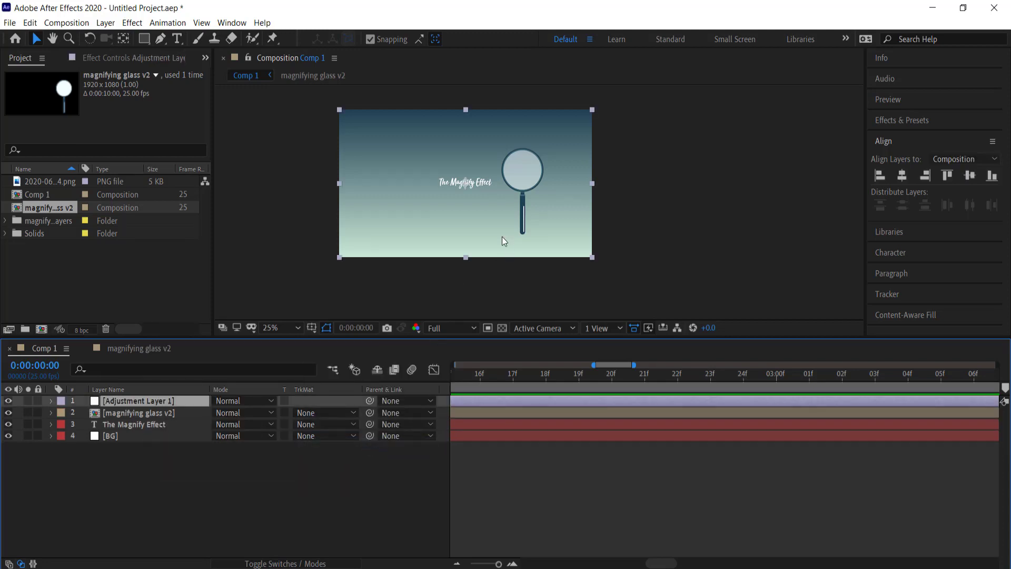
# Search the Effects & Presets panel for 'magn'
pyautogui.click(906, 118)
pyautogui.hotkey('ctrl', 'f')
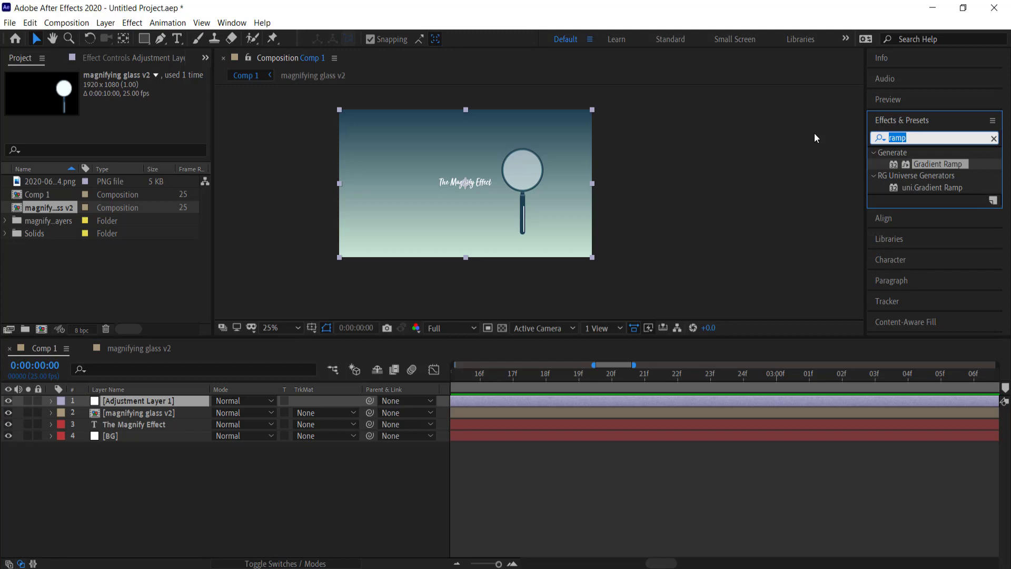
pyautogui.write('magn')
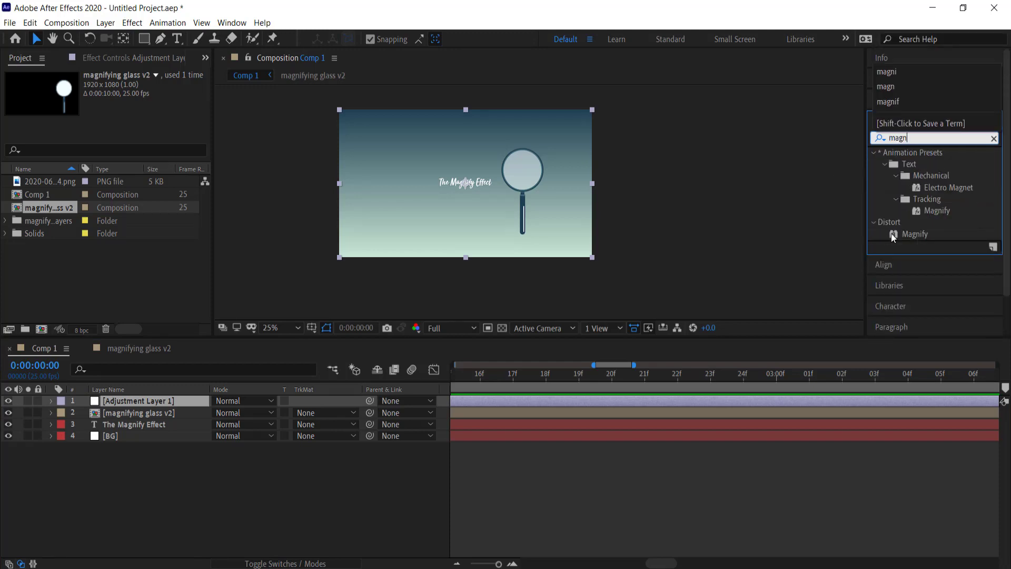
# Apply Distort > Magnify to Adjustment Layer 1 and move its Center to 1389, 437 in the lens
pyautogui.doubleClick(917, 234)
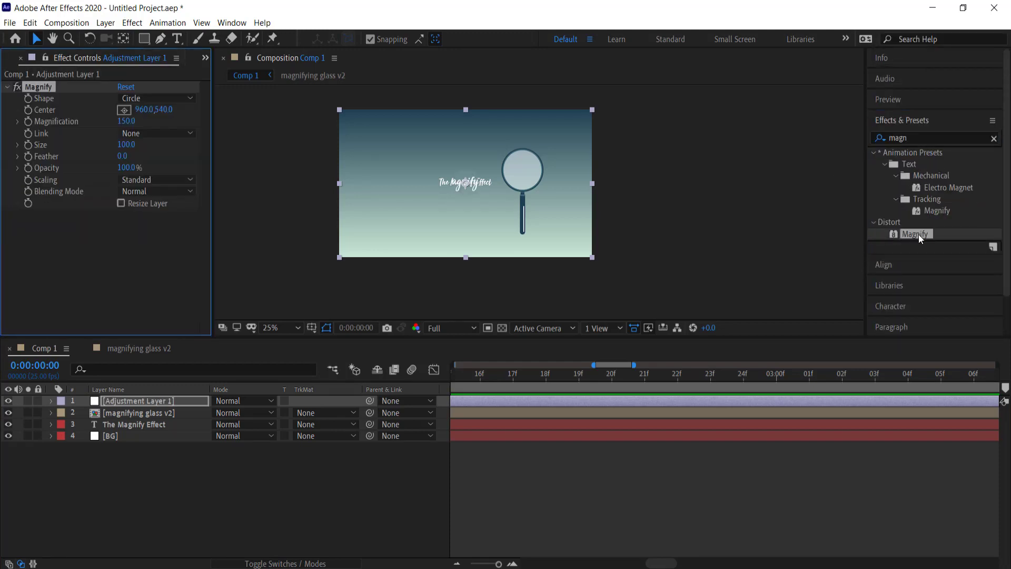
pyautogui.scroll(4, 451, 185)
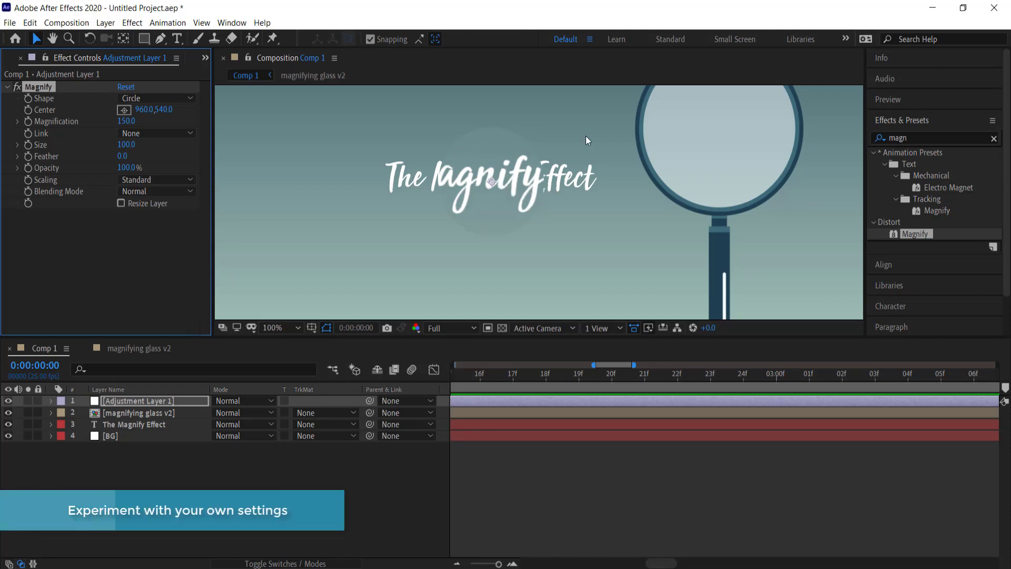
pyautogui.press('space')
pyautogui.moveTo(585, 222); pyautogui.dragTo(536, 266)
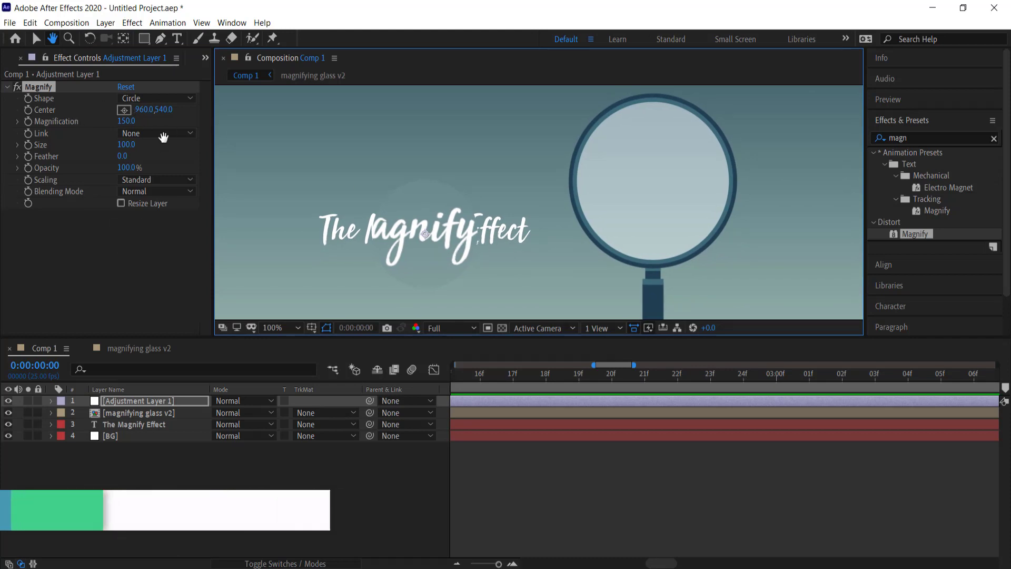
pyautogui.moveTo(145, 112); pyautogui.dragTo(392, 110)
pyautogui.moveTo(444, 112); pyautogui.dragTo(424, 113)
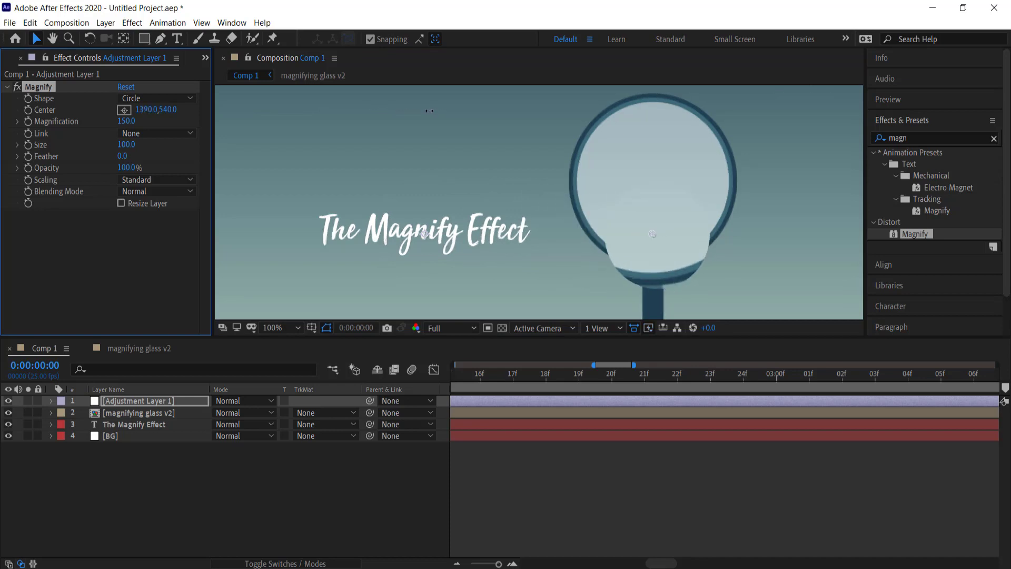
pyautogui.moveTo(189, 109); pyautogui.dragTo(108, 96)
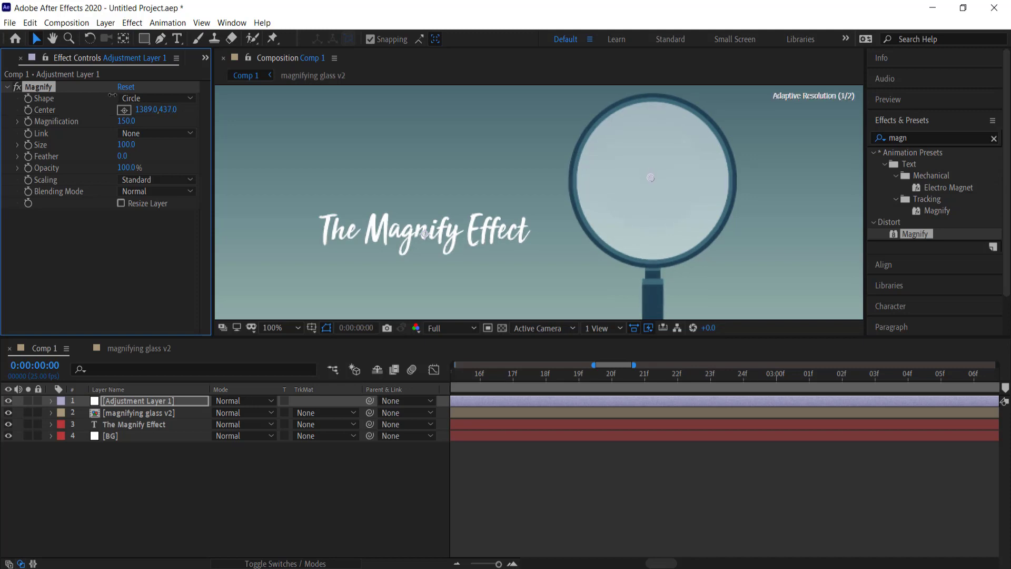
# Hide the Lens layer's fill inside the magnifying glass precomp and return to Comp 1
pyautogui.click(138, 413)
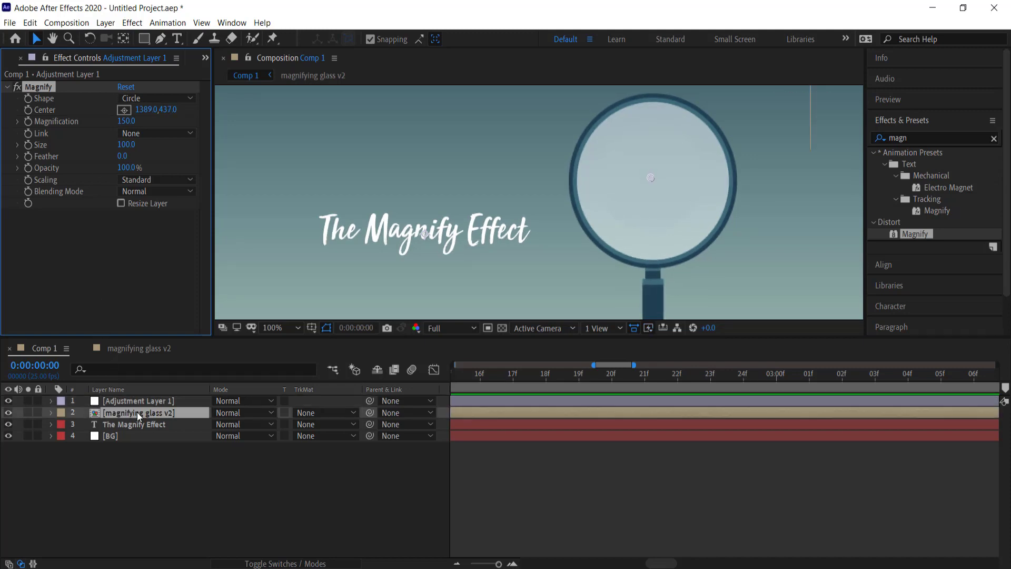
pyautogui.doubleClick(137, 412)
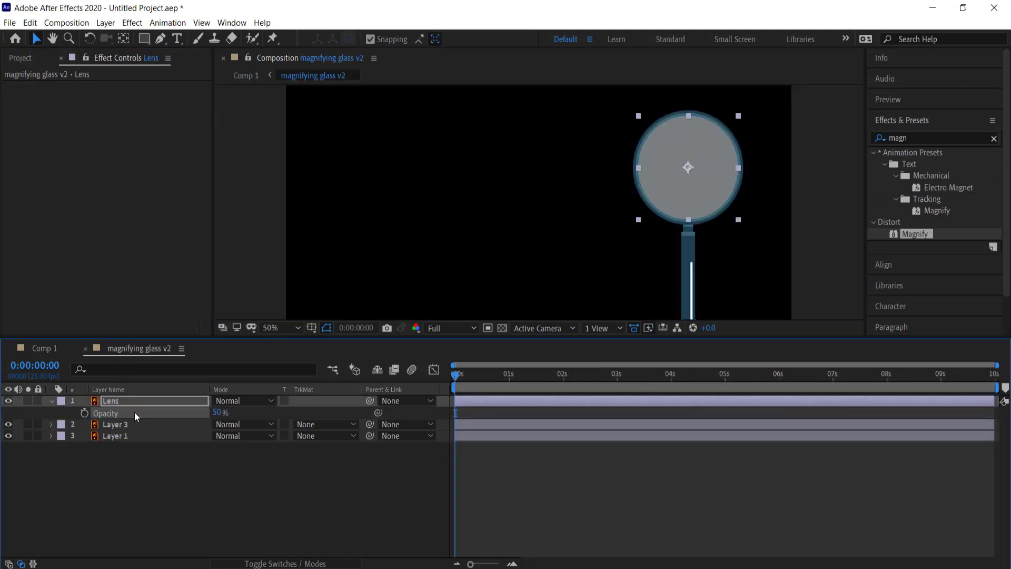
pyautogui.click(12, 402)
pyautogui.click(44, 346)
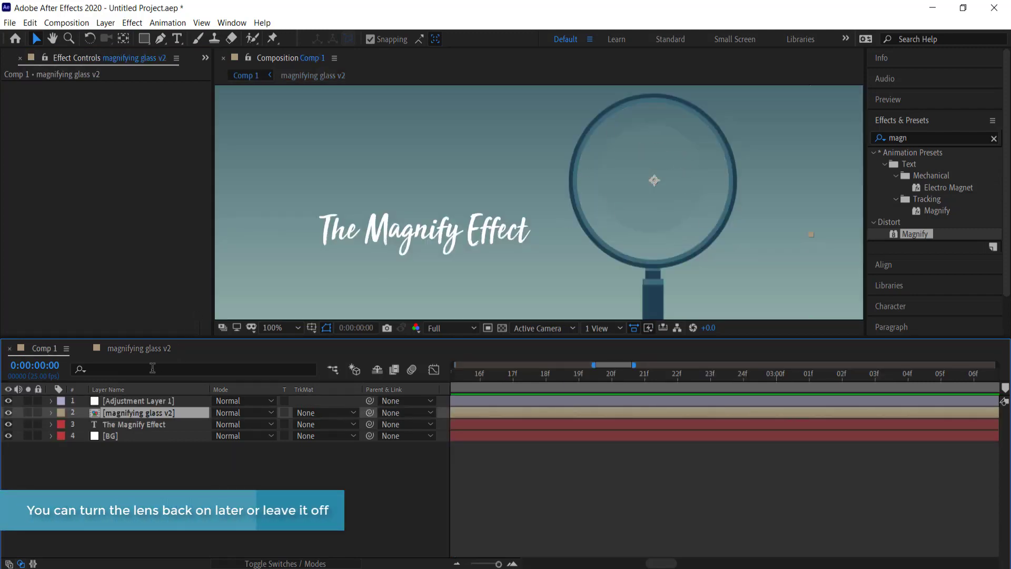
# Set the Magnify effect's Size to 139 and Center to 1394, 443
pyautogui.click(151, 403)
pyautogui.moveTo(143, 113); pyautogui.dragTo(165, 110)
pyautogui.moveTo(129, 145); pyautogui.dragTo(147, 144)
pyautogui.moveTo(146, 109)
pyautogui.mouseDown()
pyautogui.moveTo(166, 111)
pyautogui.moveTo(143, 109)
pyautogui.mouseUp()
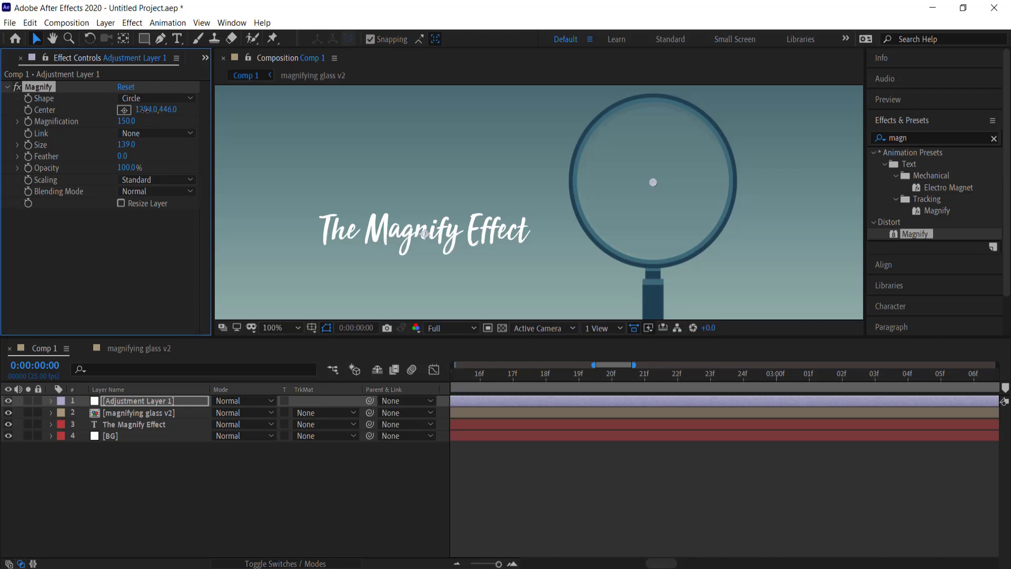
pyautogui.moveTo(167, 110); pyautogui.dragTo(166, 109)
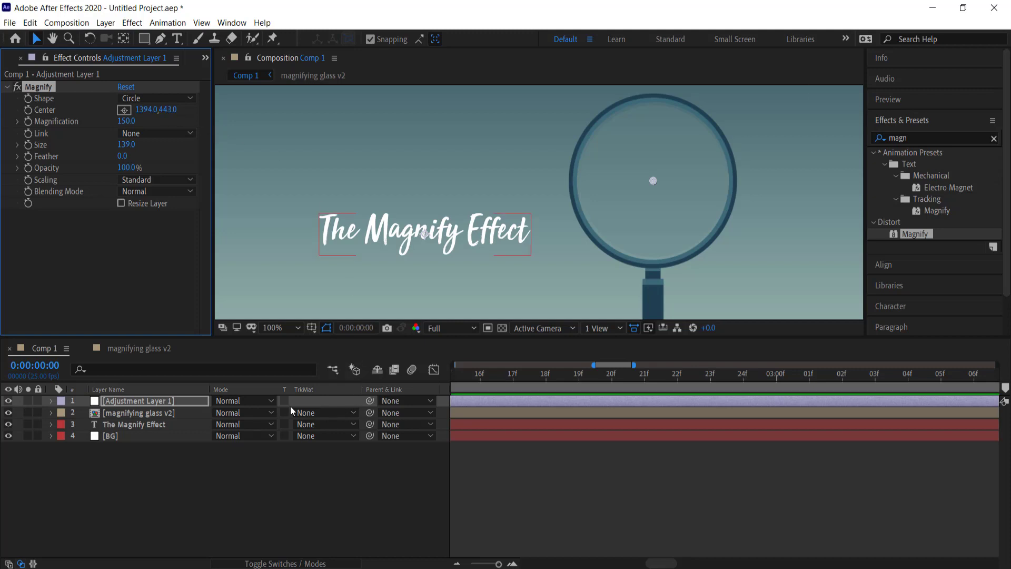
pyautogui.click(164, 413)
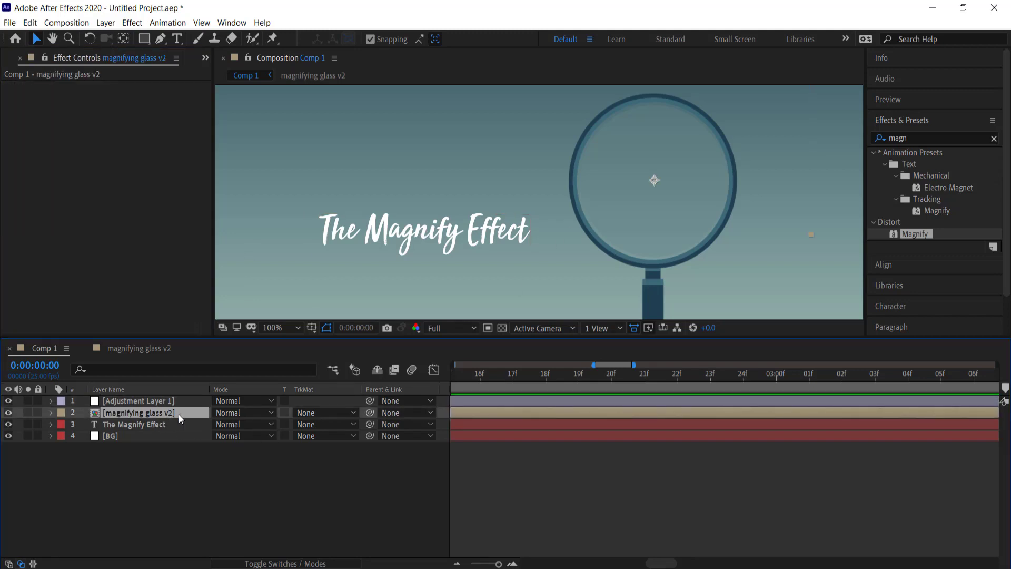
# Reveal the glass Position and add an expression to the Magnify Center property
pyautogui.press('p')
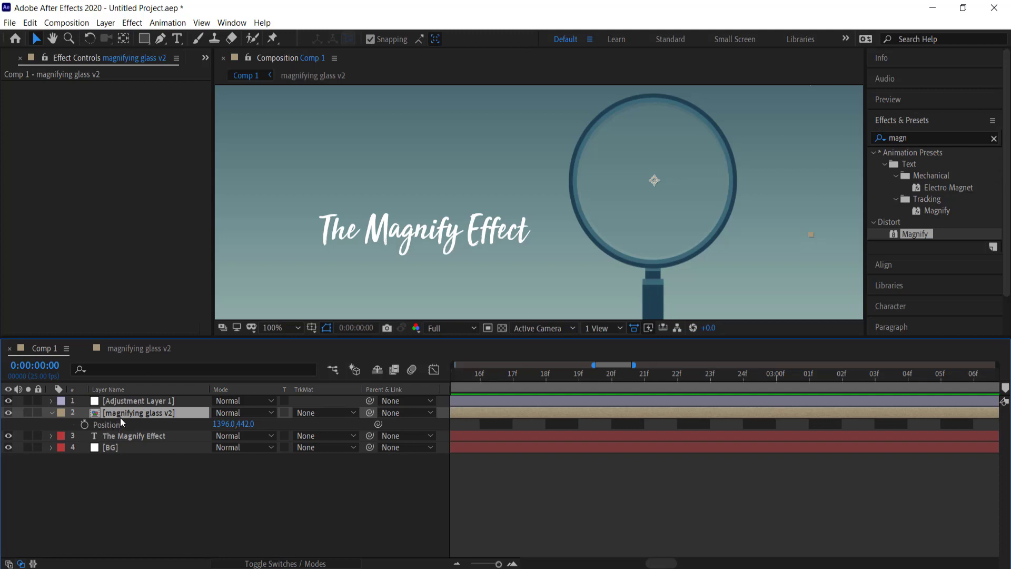
pyautogui.click(128, 402)
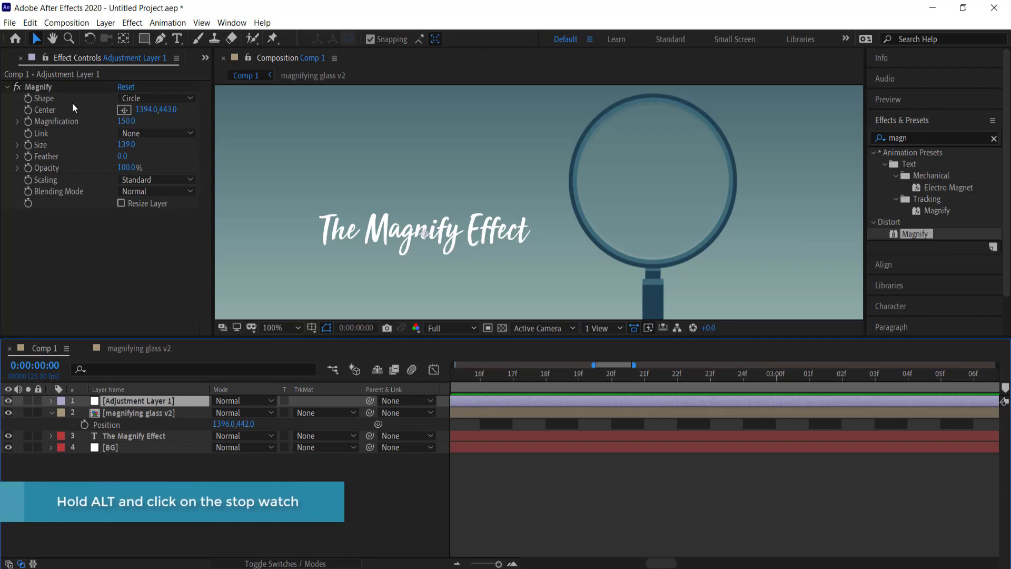
pyautogui.keyDown('alt'); pyautogui.click(29, 110); pyautogui.keyUp('alt')
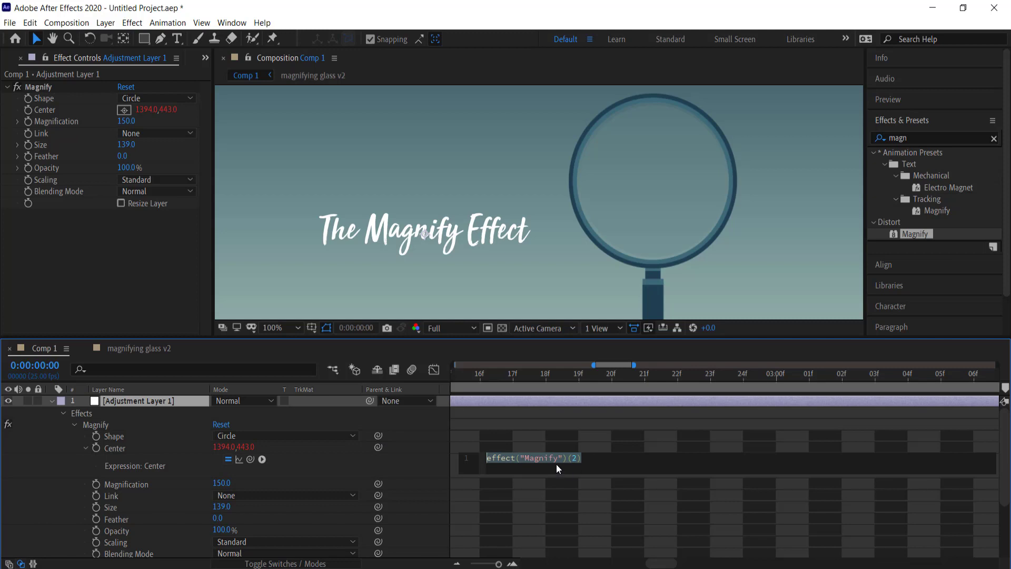
pyautogui.scroll(-3, 434, 438)
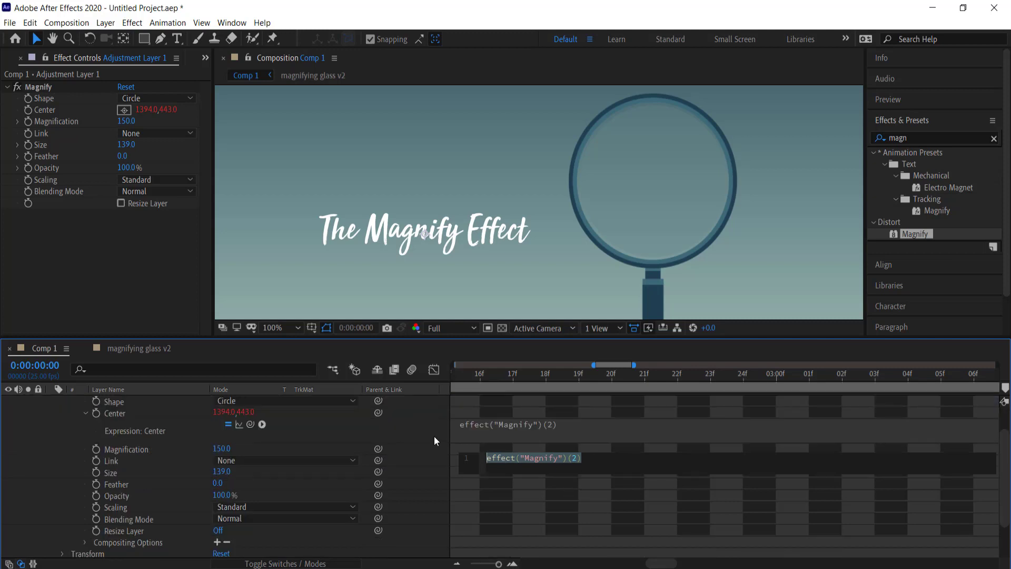
pyautogui.moveTo(262, 337); pyautogui.dragTo(270, 309)
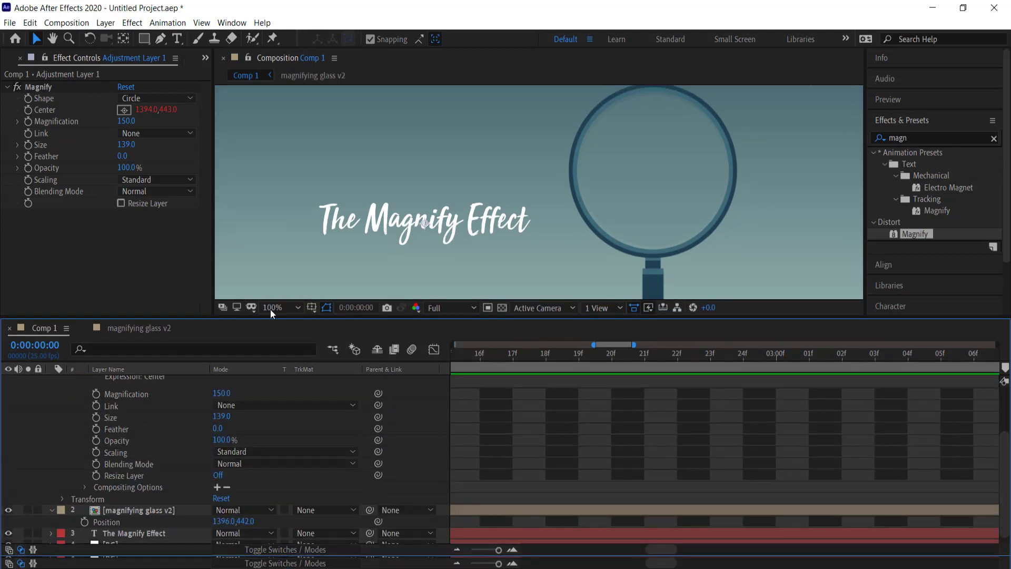
pyautogui.scroll(2, 279, 387)
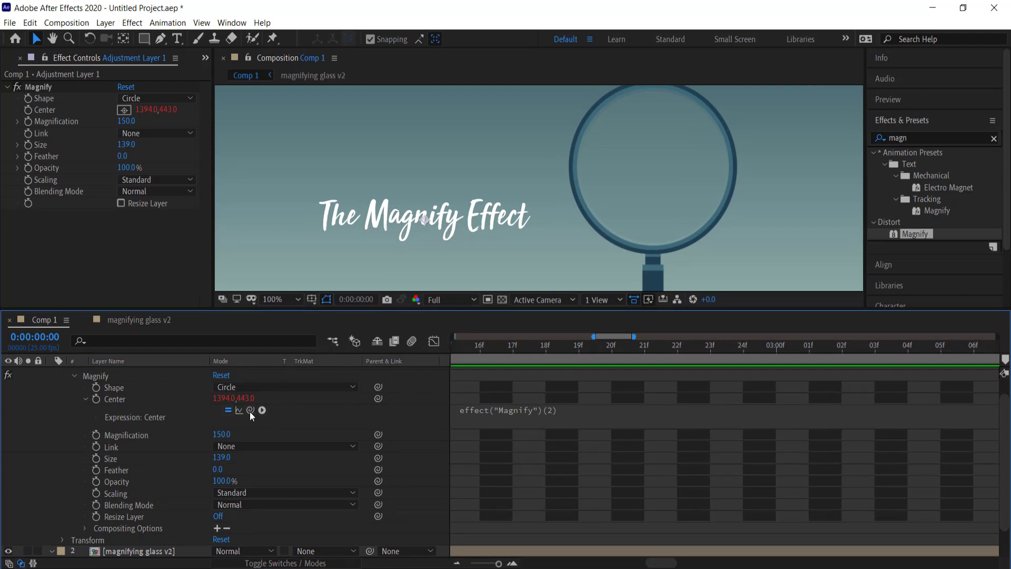
pyautogui.scroll(-2, 259, 393)
# Pick-whip Magnify Center to magnifying glass v2's Position, then move the glass to test it
pyautogui.moveTo(250, 375); pyautogui.dragTo(112, 525)
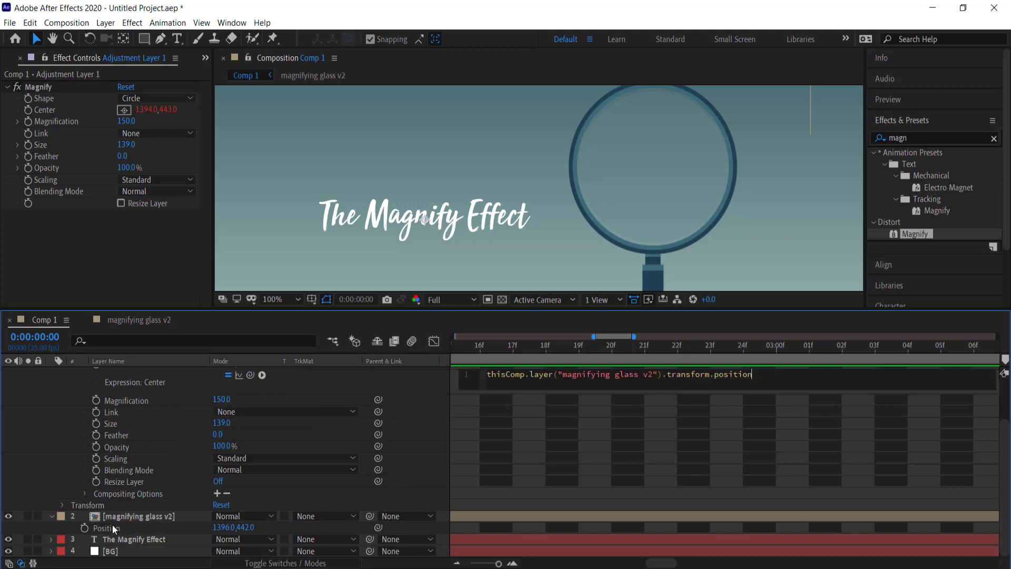
pyautogui.click(153, 516)
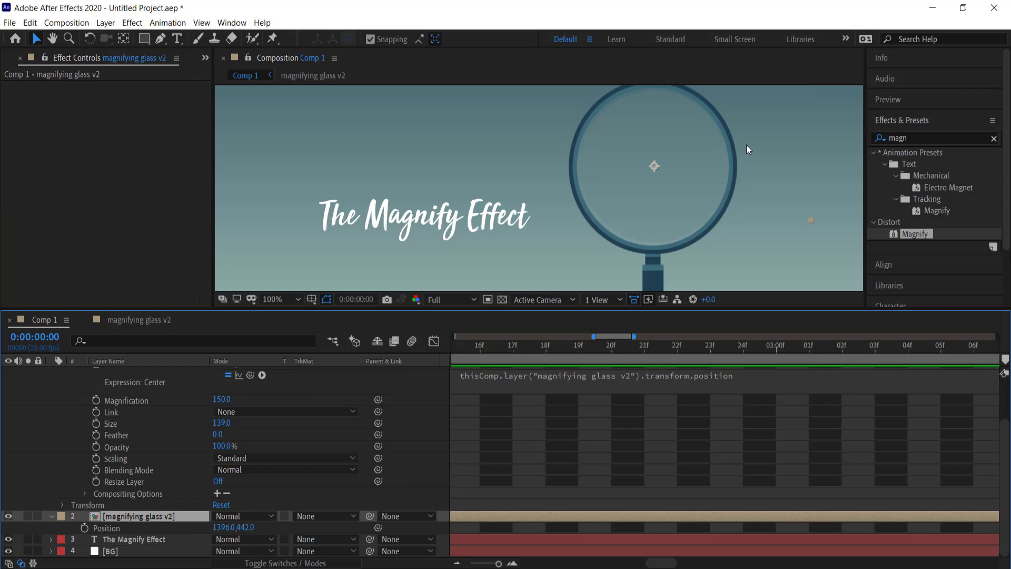
pyautogui.moveTo(656, 274); pyautogui.dragTo(685, 263)
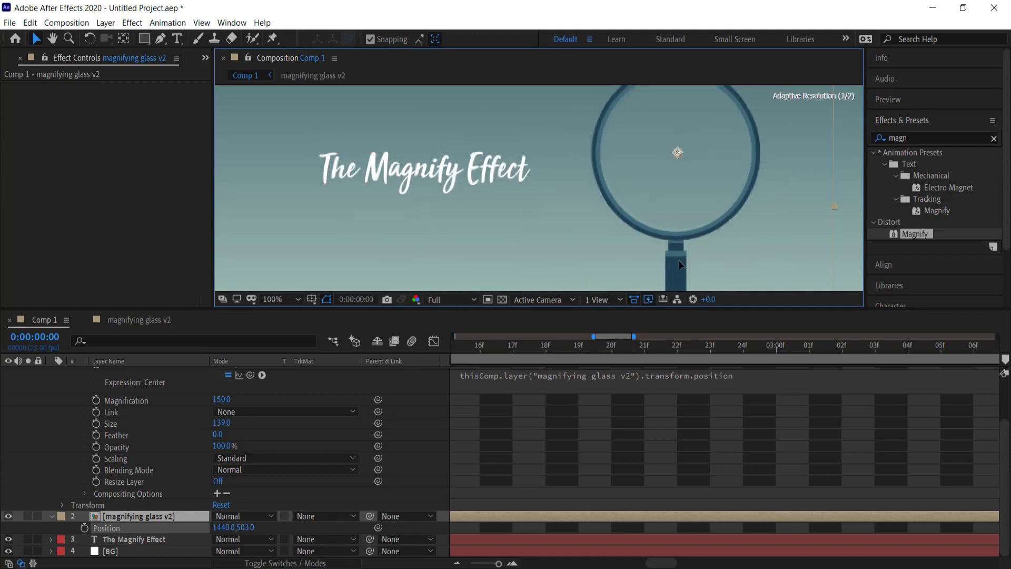
pyautogui.scroll(3, 129, 414)
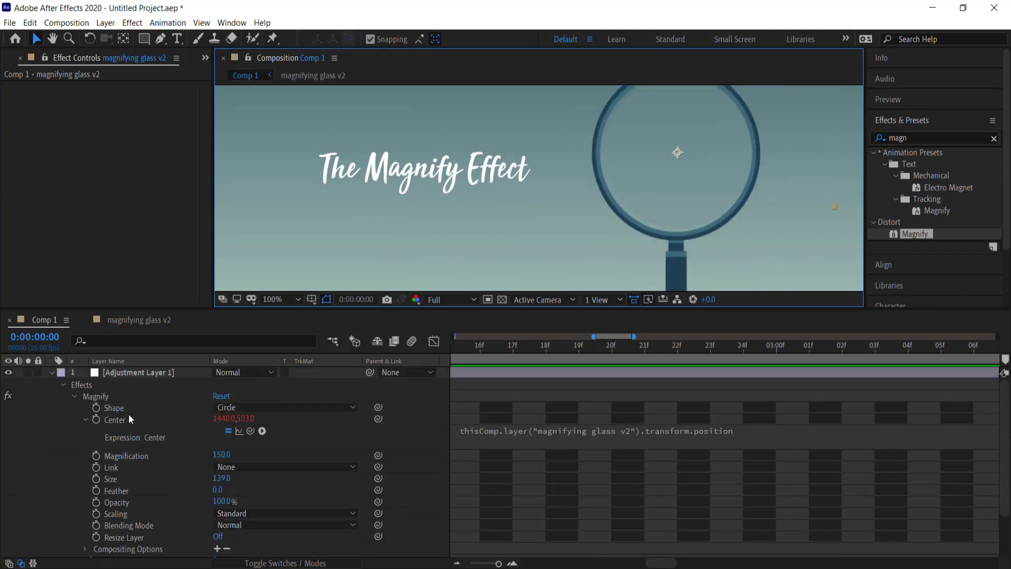
# Search Effects & Presets for 'bulge' and apply Bulge to Adjustment Layer 1
pyautogui.click(126, 373)
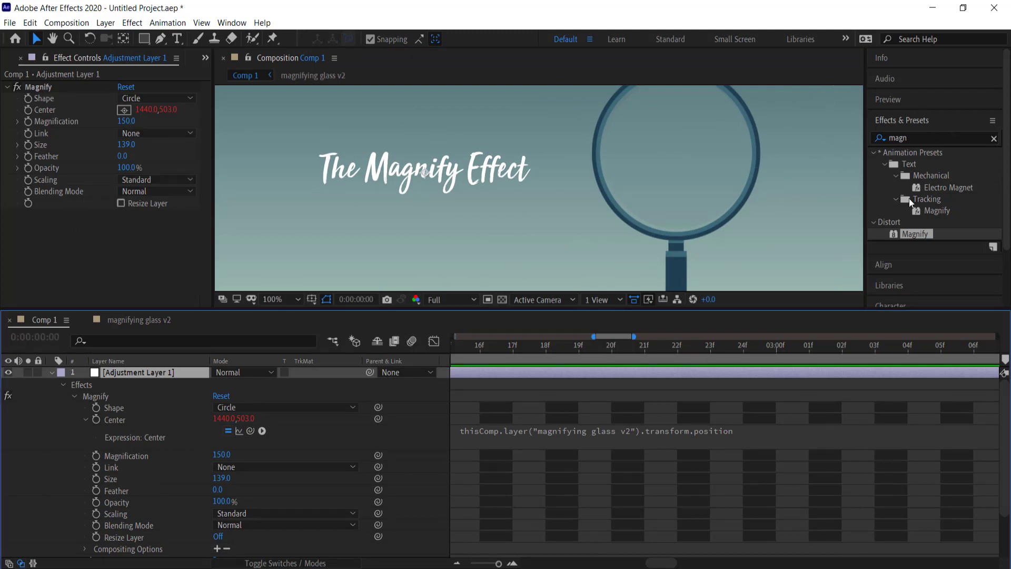
pyautogui.doubleClick(930, 136)
pyautogui.write('buld')
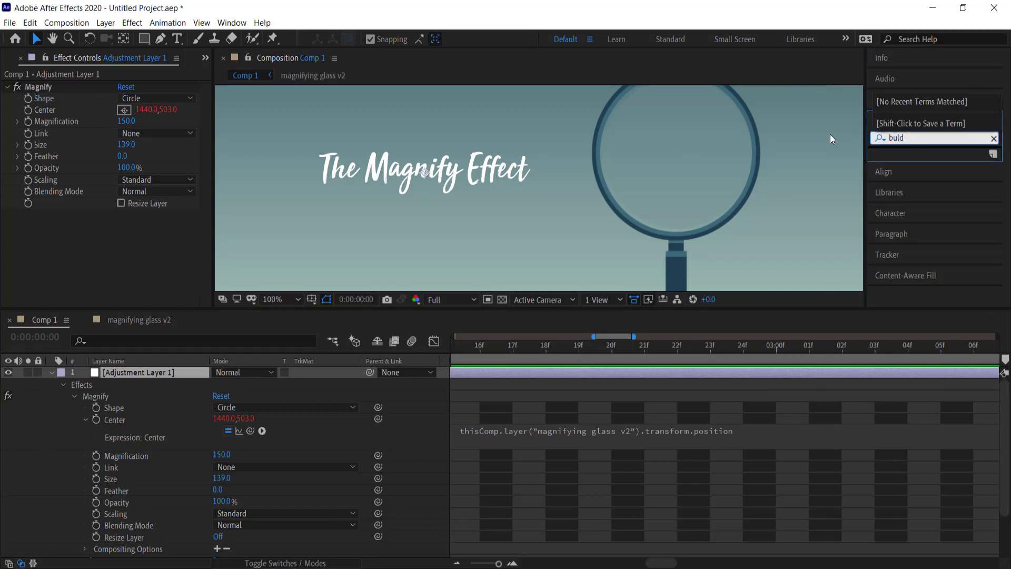
pyautogui.press('BackSpace')
pyautogui.write('g')
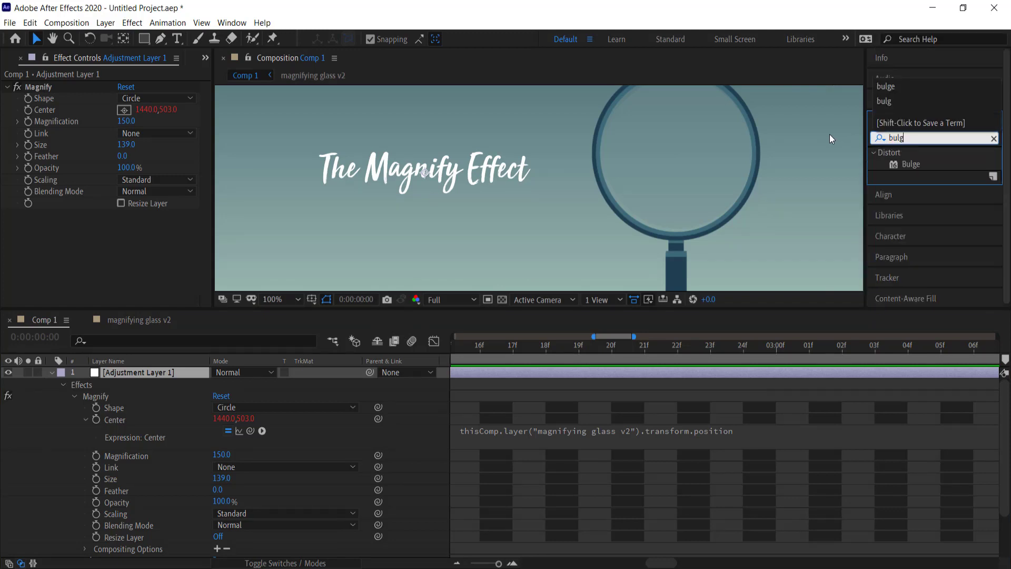
pyautogui.doubleClick(913, 163)
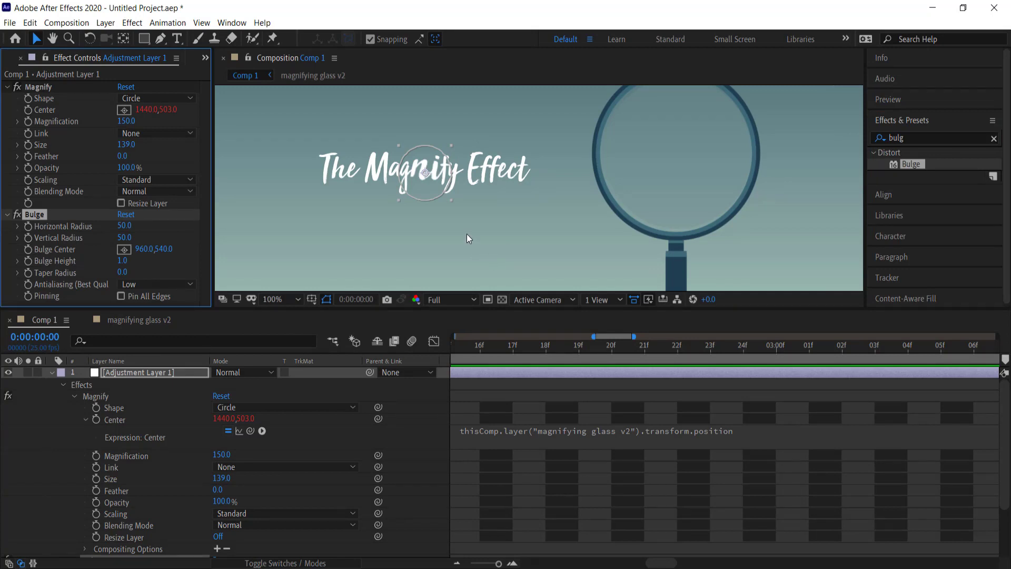
# Centre the Bulge in the lens at 1438, 505 and enlarge its radii to 138
pyautogui.scroll(1, 420, 182)
pyautogui.scroll(-1, 422, 182)
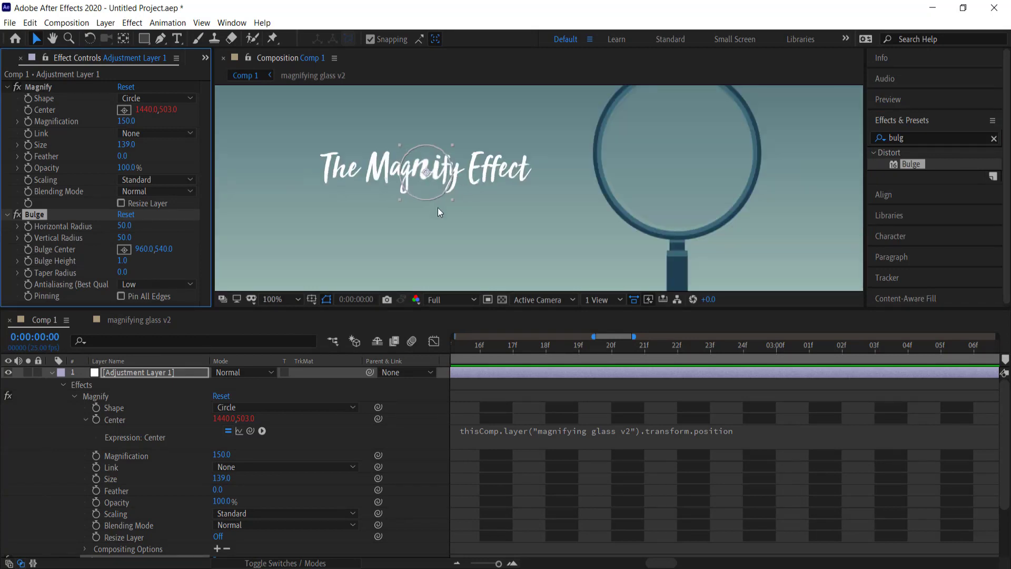
pyautogui.moveTo(165, 249); pyautogui.dragTo(458, 255)
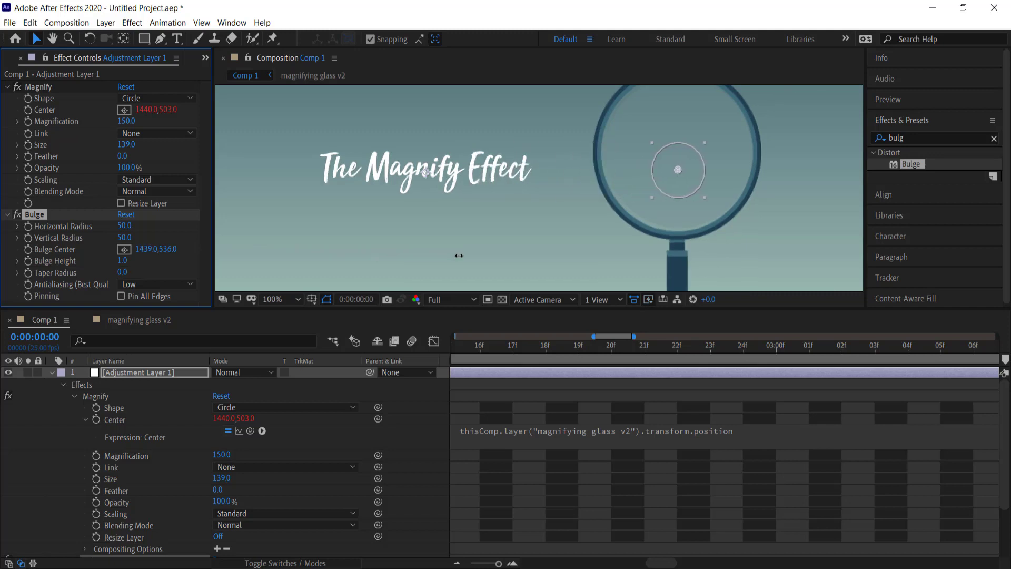
pyautogui.moveTo(165, 249)
pyautogui.mouseDown()
pyautogui.moveTo(131, 254)
pyautogui.moveTo(145, 248)
pyautogui.mouseUp()
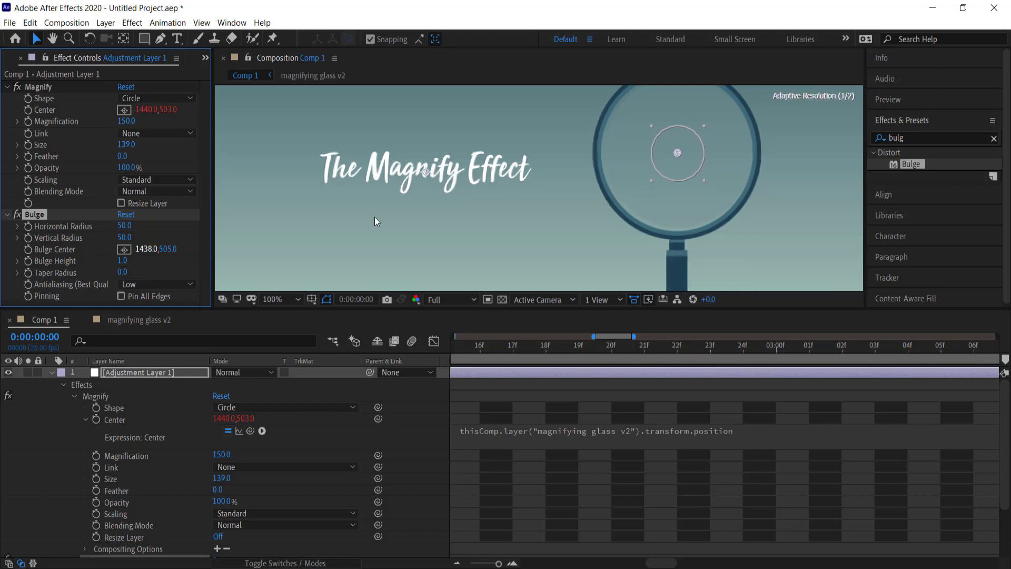
pyautogui.moveTo(652, 181); pyautogui.dragTo(606, 229)
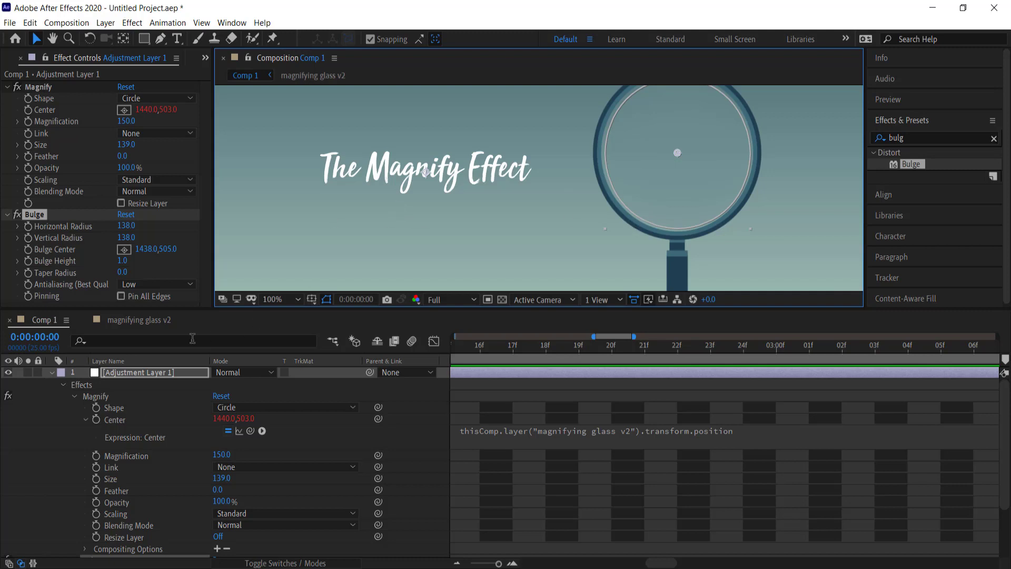
# Add an expression to Bulge Center and pick-whip it to magnifying glass v2's Position
pyautogui.scroll(-3, 269, 509)
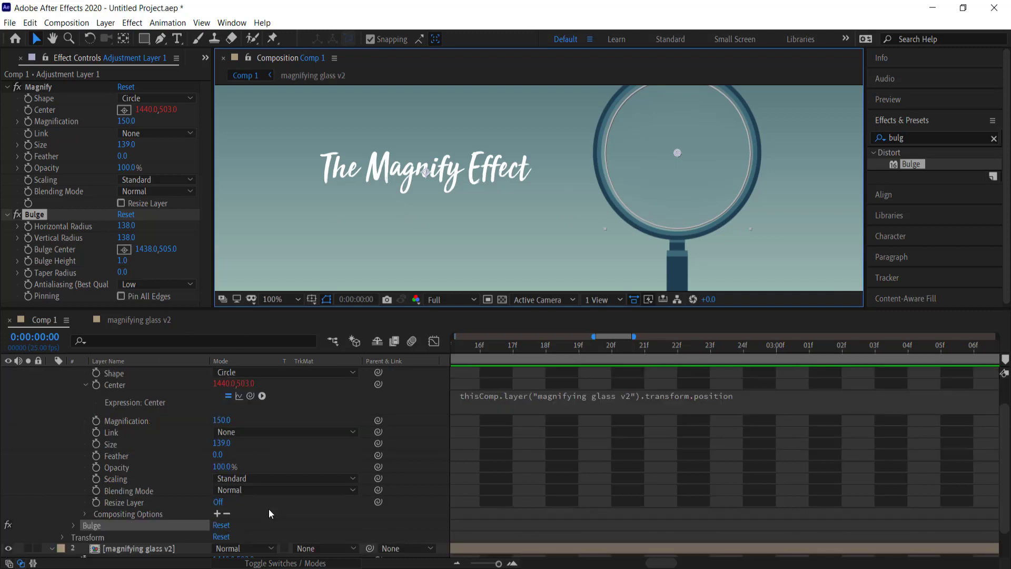
pyautogui.keyDown('alt'); pyautogui.click(29, 252); pyautogui.keyUp('alt')
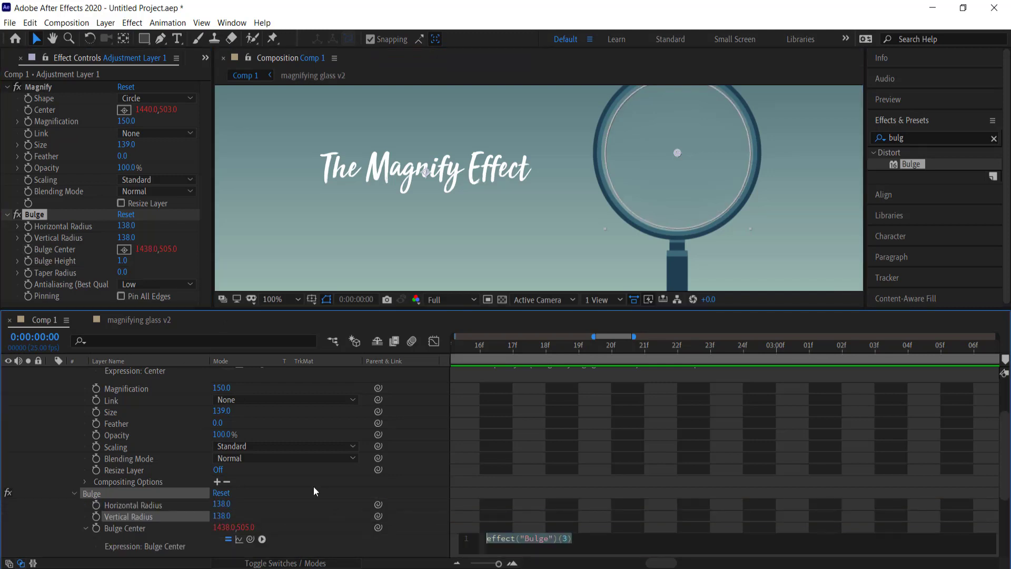
pyautogui.scroll(-5, 316, 488)
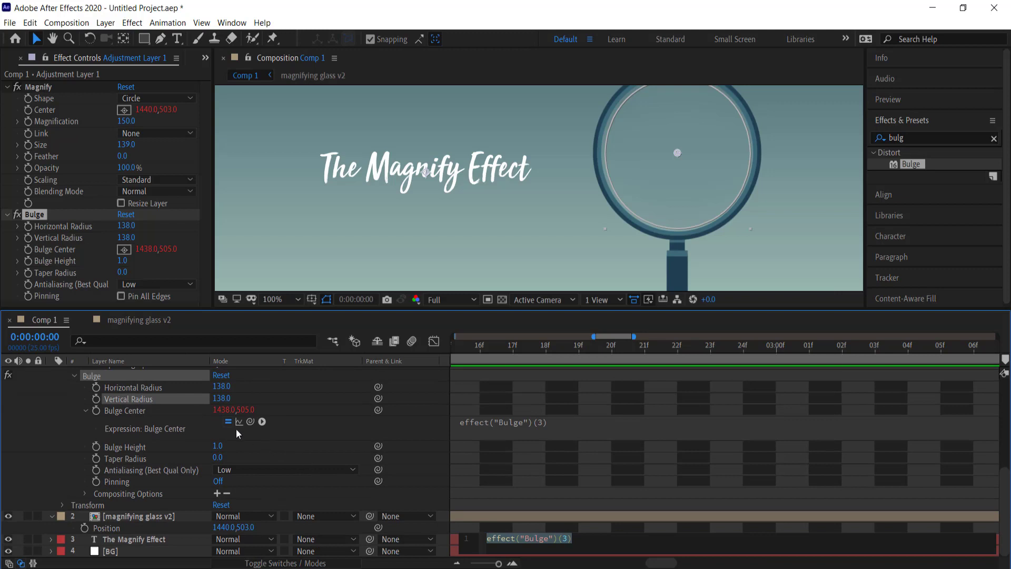
pyautogui.moveTo(250, 422); pyautogui.dragTo(114, 528)
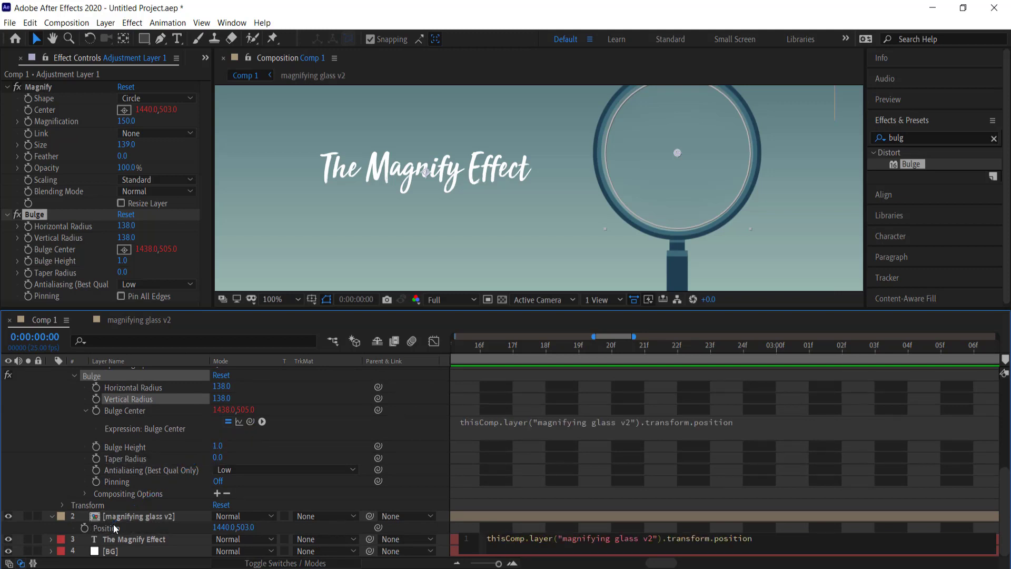
pyautogui.click(138, 516)
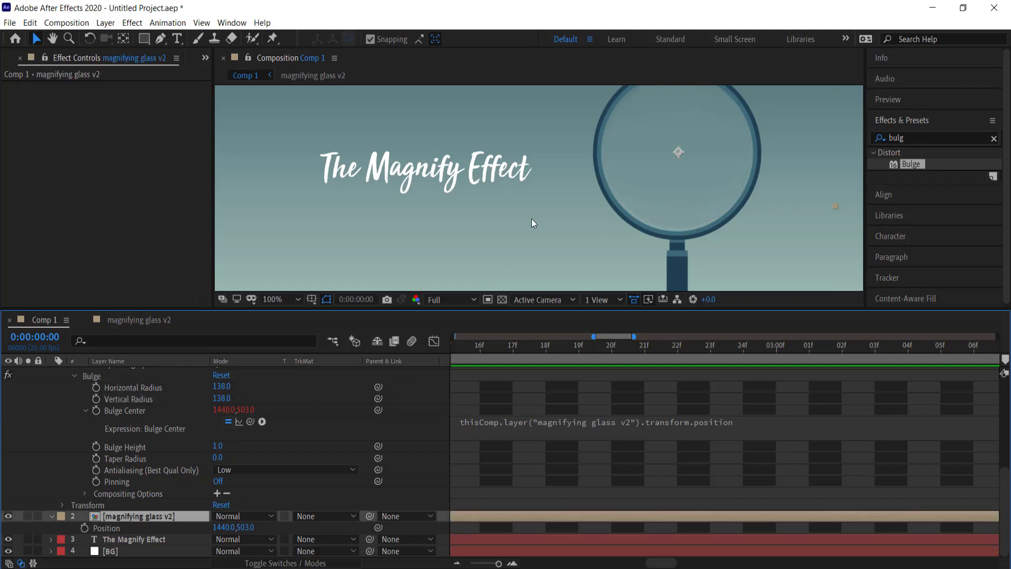
pyautogui.scroll(-2, 532, 221)
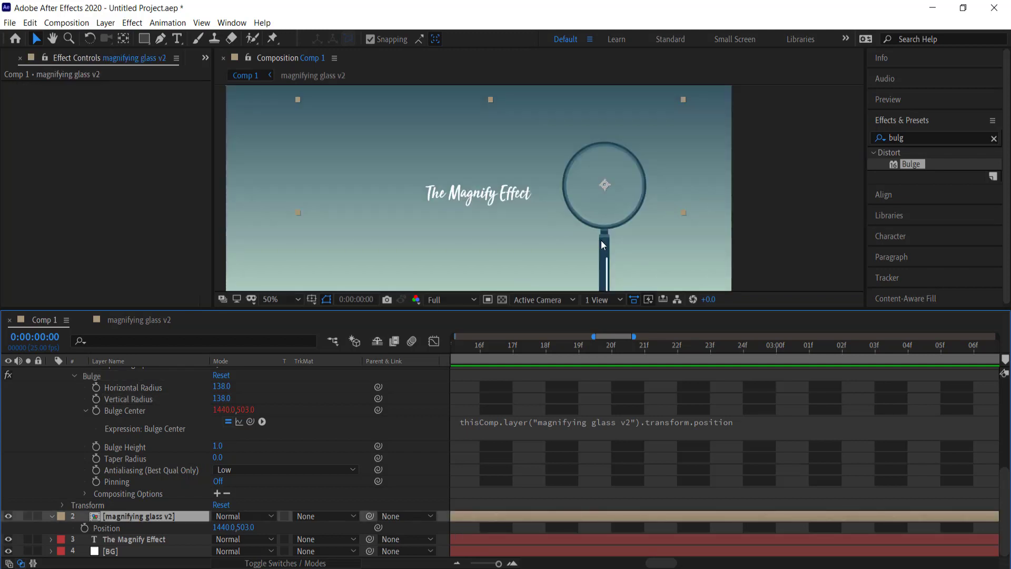
# Move the magnifying glass left over the title to 960, 540
pyautogui.moveTo(604, 246); pyautogui.dragTo(471, 255)
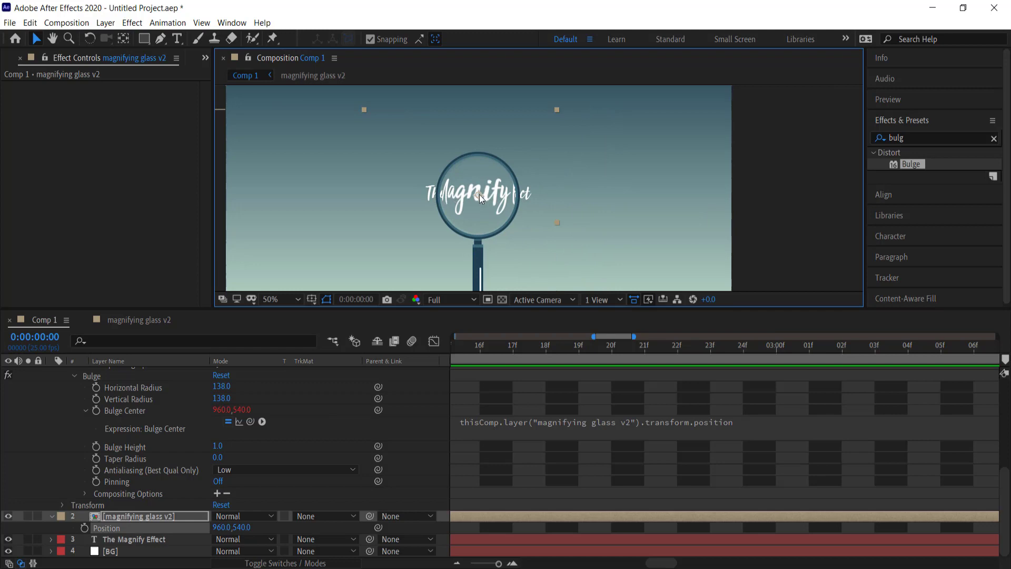
pyautogui.scroll(3, 499, 185)
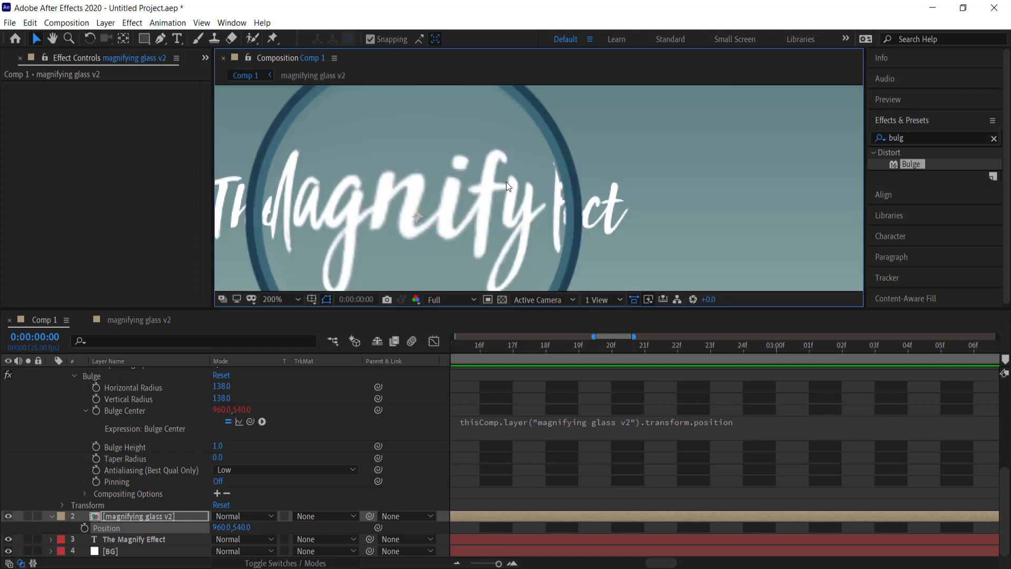
pyautogui.scroll(-1, 506, 181)
pyautogui.scroll(1, 386, 186)
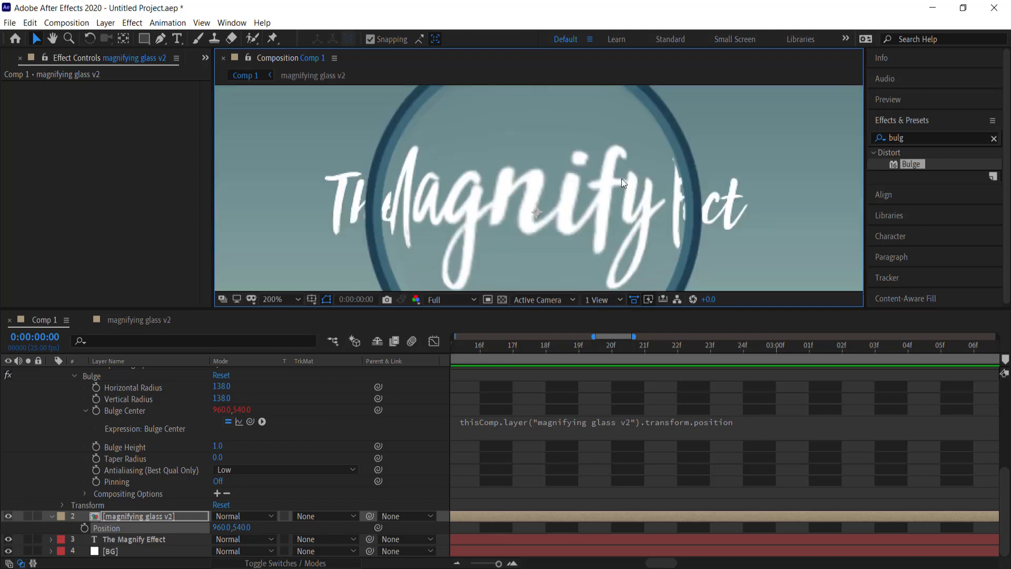
pyautogui.scroll(-1, 499, 164)
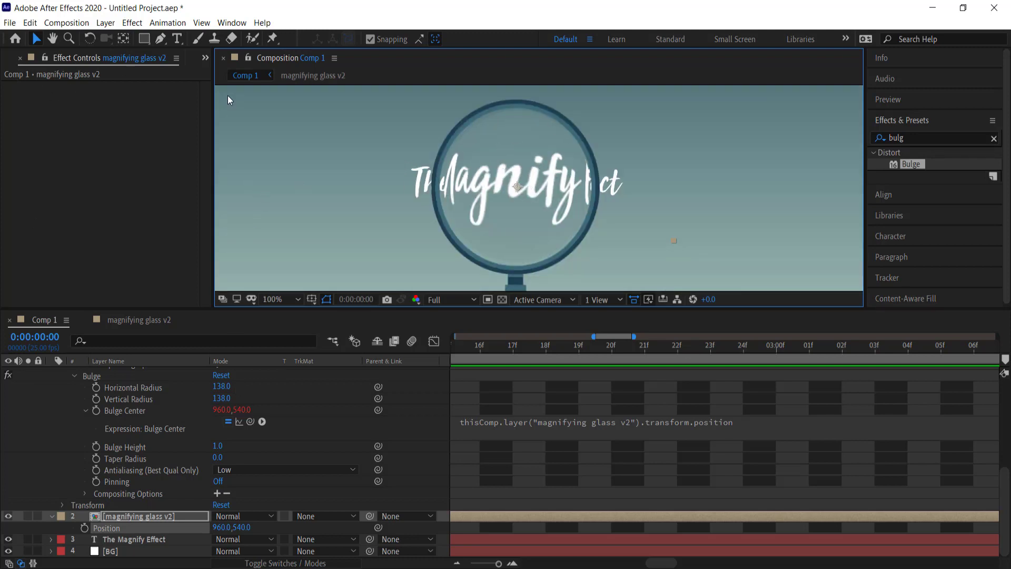
# Widen the Effect Controls panel and select Adjustment Layer 1
pyautogui.moveTo(214, 90); pyautogui.dragTo(263, 89)
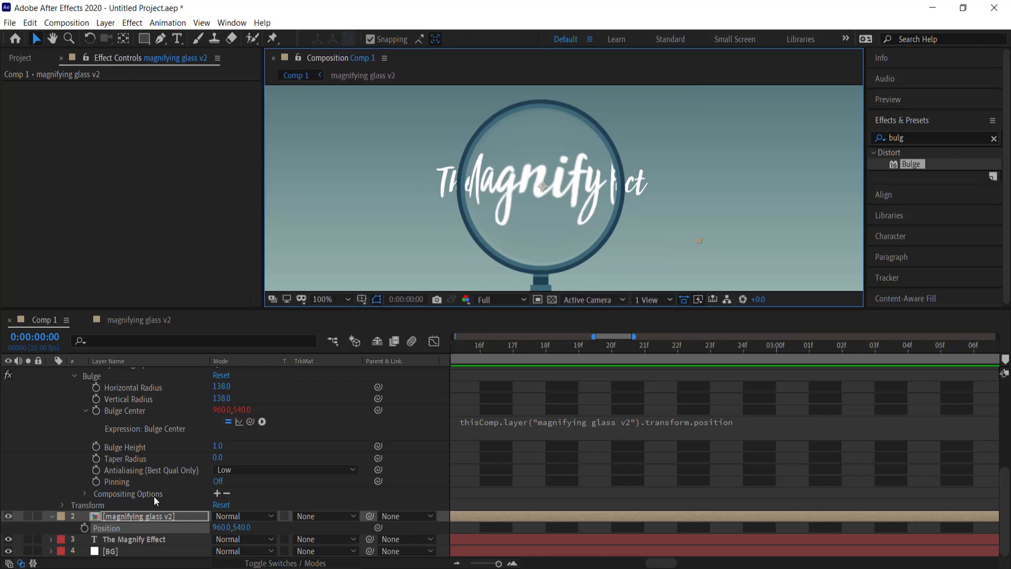
pyautogui.scroll(6, 141, 384)
pyautogui.click(132, 373)
# Set Bulge Height to 1.5 and both Bulge radii to 140
pyautogui.click(147, 261)
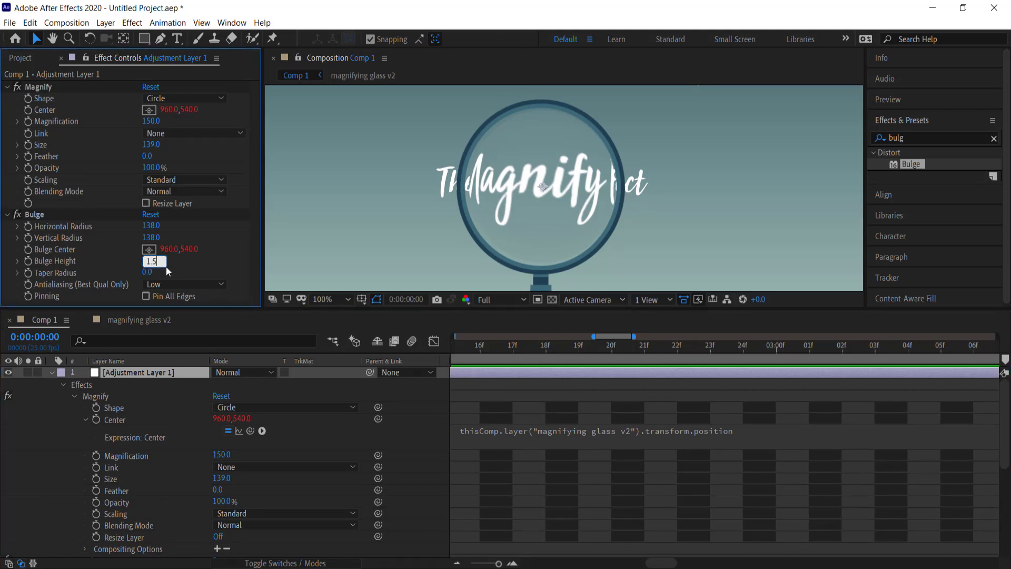
pyautogui.write('1.5')
pyautogui.press('Return')
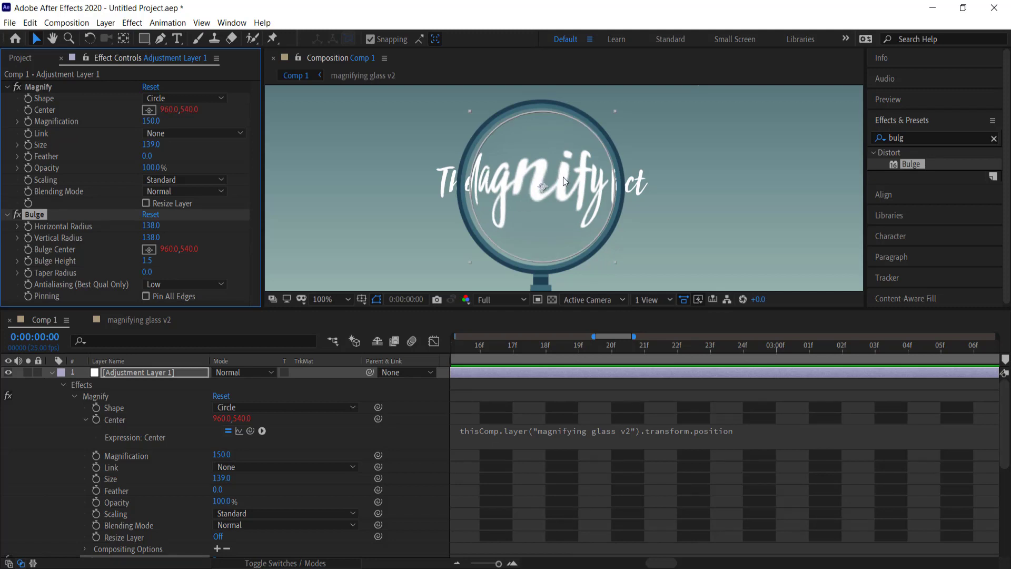
pyautogui.scroll(1, 466, 183)
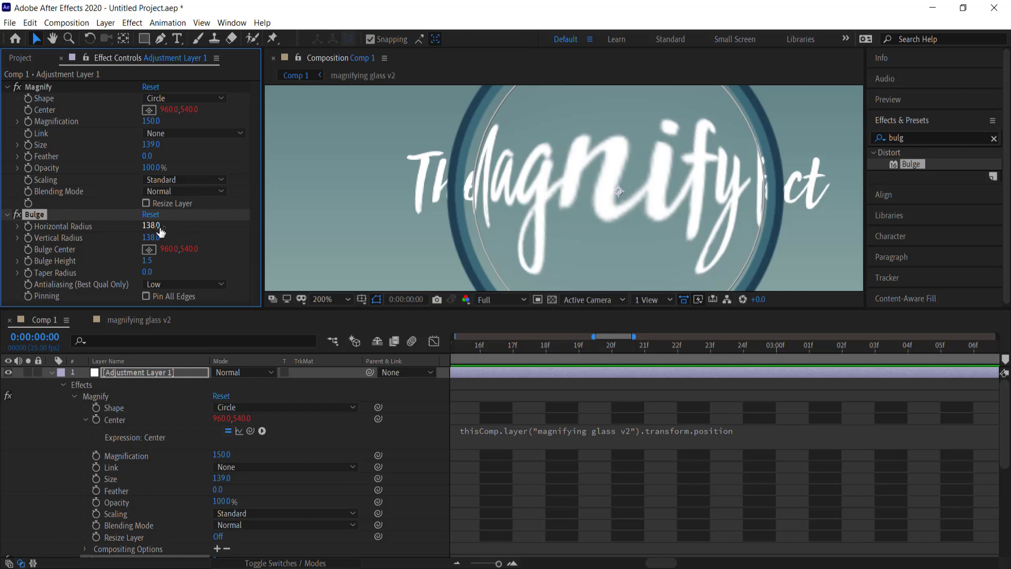
pyautogui.moveTo(159, 230); pyautogui.dragTo(156, 229)
pyautogui.press('Return')
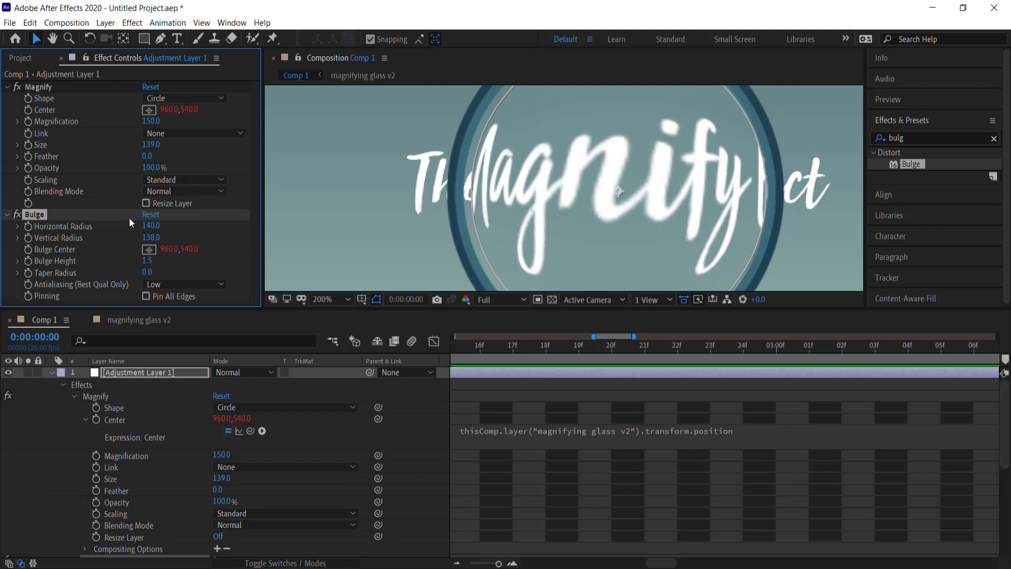
pyautogui.press('Return')
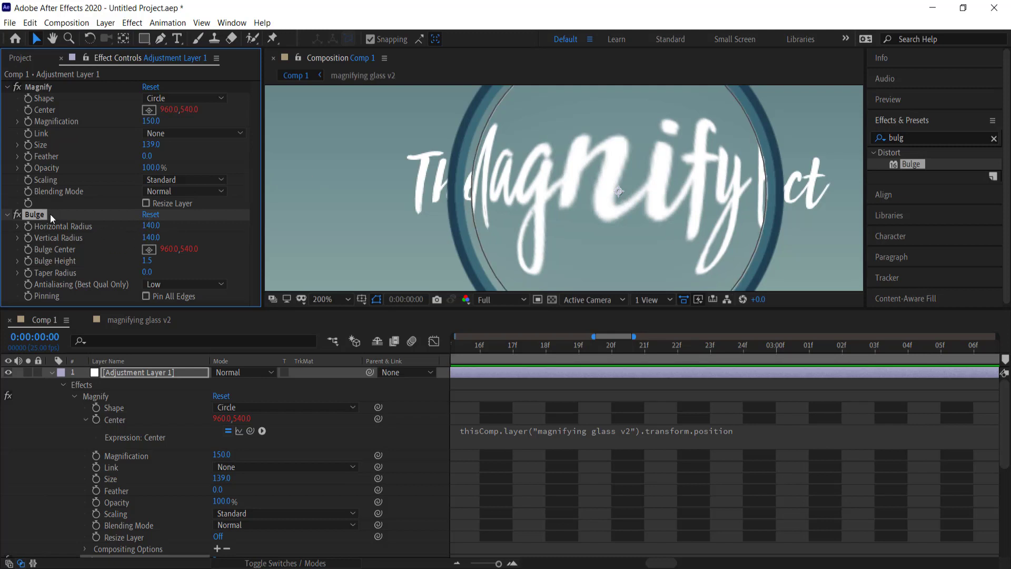
# Raise Horizontal and Vertical Radius to 145 and lower Bulge Height to 1.2
pyautogui.click(150, 226)
pyautogui.write('145')
pyautogui.press('Return')
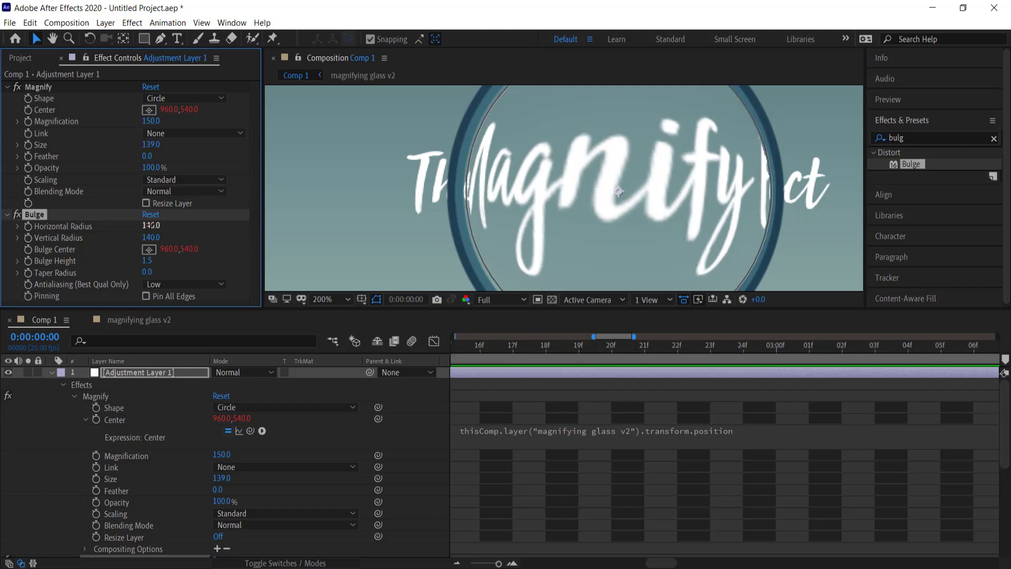
pyautogui.click(150, 237)
pyautogui.write('145')
pyautogui.press('Return')
pyautogui.press('/')
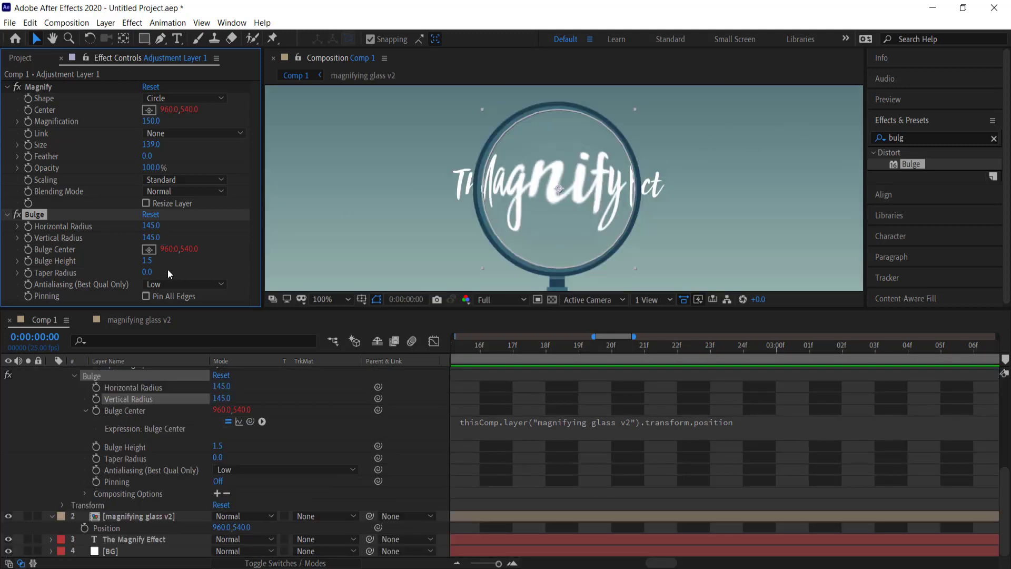
pyautogui.write('1.2')
pyautogui.press('Return')
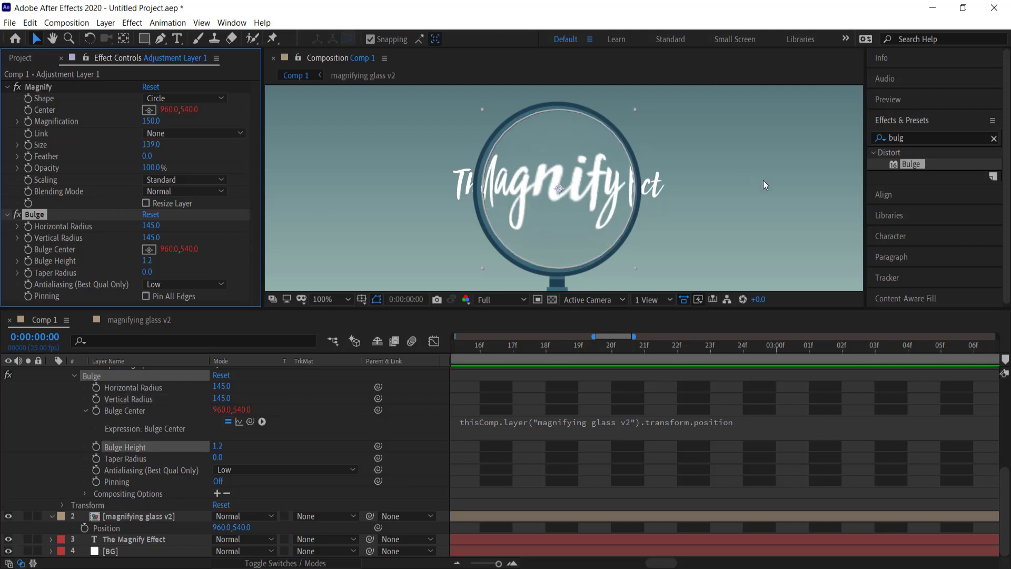
# Zoom the viewer out, centre the composition, and make the preview taller
pyautogui.scroll(-2, 763, 179)
pyautogui.scroll(-4, 761, 178)
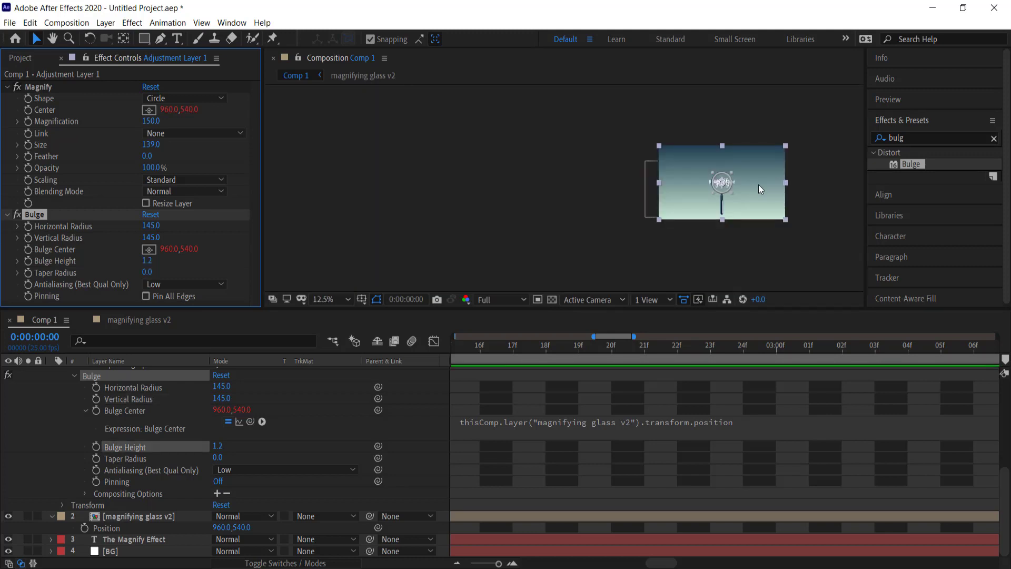
pyautogui.scroll(1, 756, 184)
pyautogui.moveTo(752, 188); pyautogui.dragTo(584, 195)
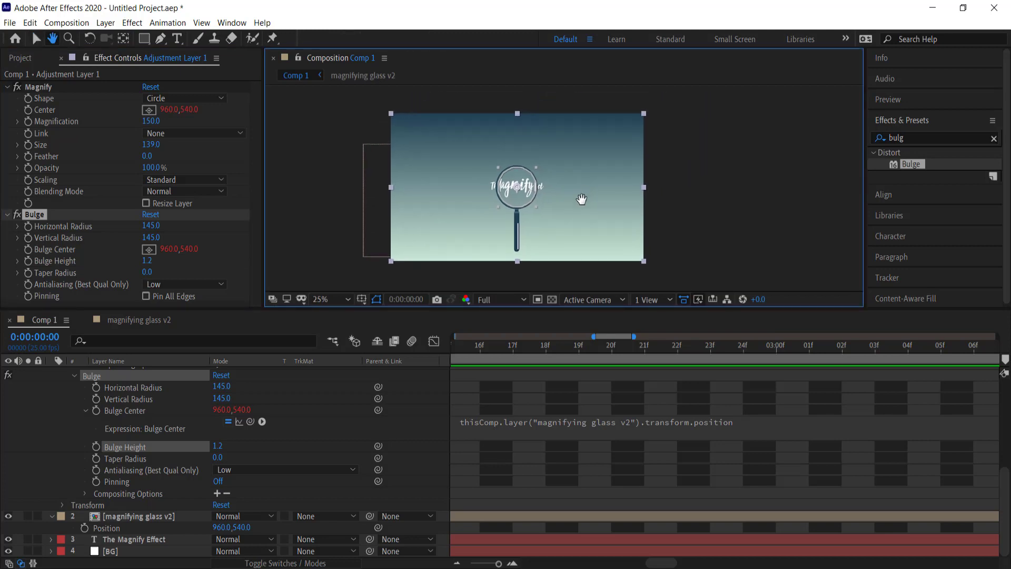
pyautogui.press('v')
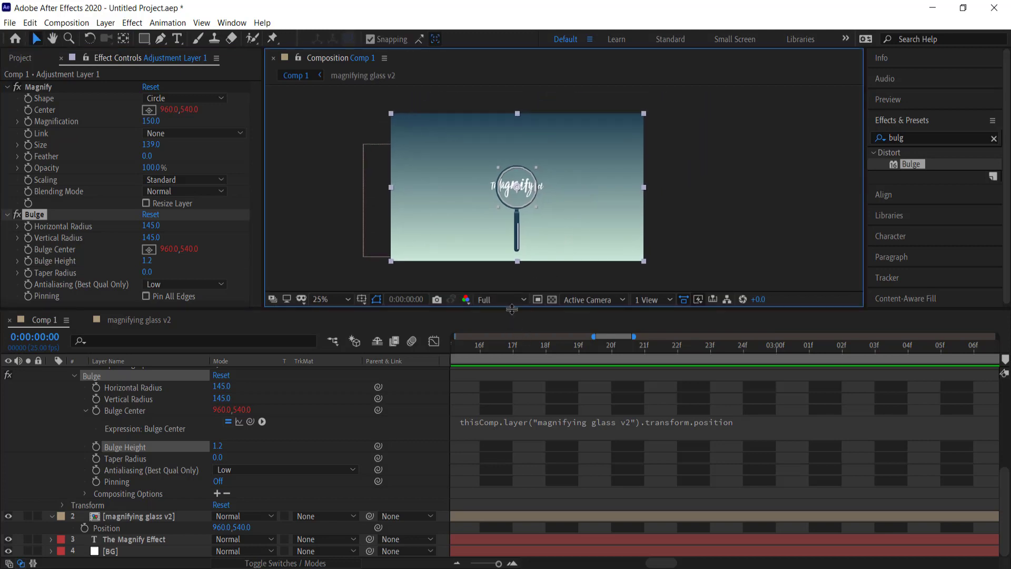
pyautogui.moveTo(512, 309); pyautogui.dragTo(510, 402)
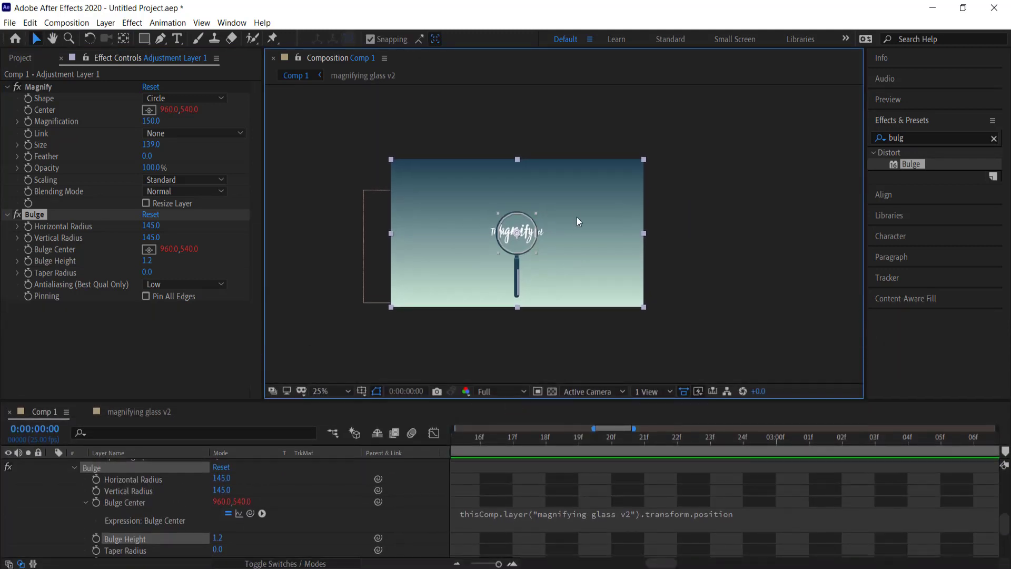
# Zoom the time ruler out, return to the start, and show magnifying glass v2's Position
pyautogui.moveTo(540, 441); pyautogui.dragTo(397, 440)
pyautogui.press('-')
pyautogui.press('-')
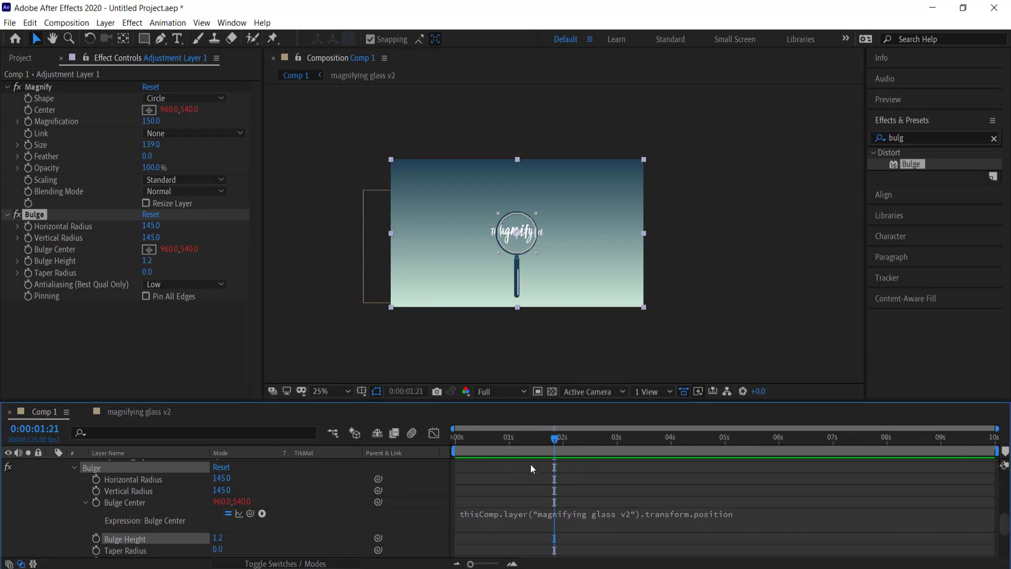
pyautogui.press('Home')
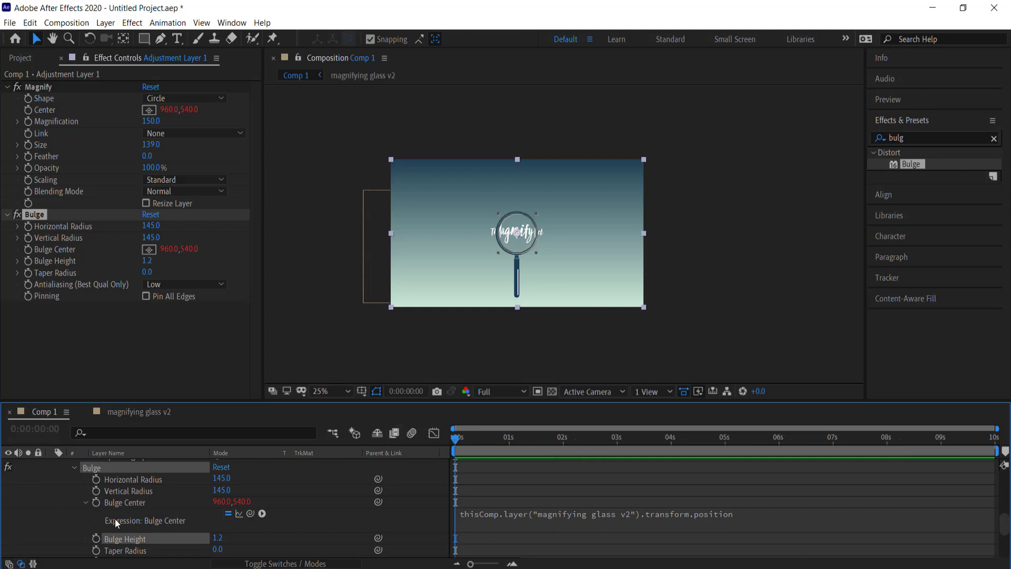
pyautogui.scroll(5, 157, 506)
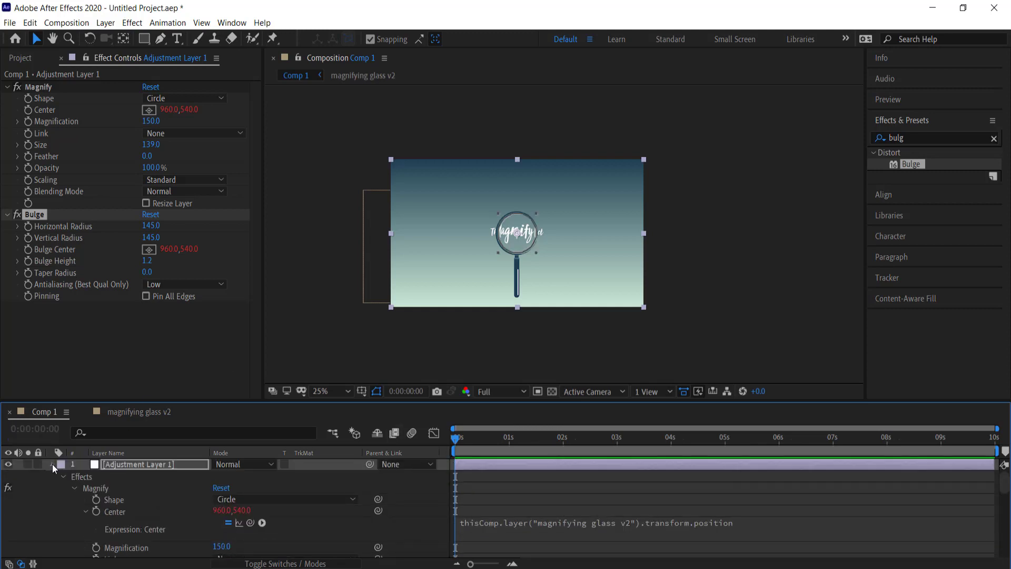
pyautogui.click(52, 464)
pyautogui.click(143, 476)
pyautogui.press('p')
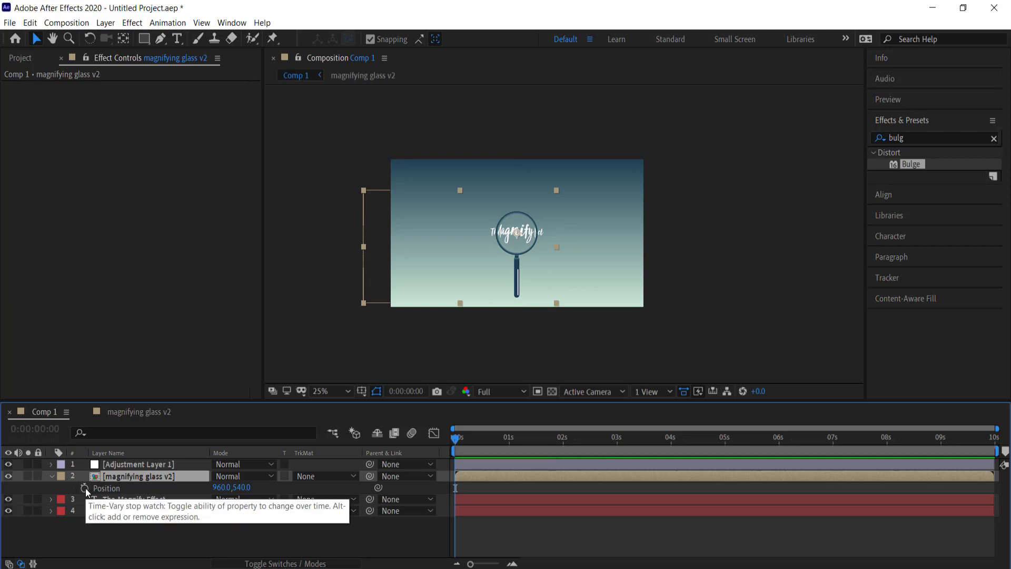
# Tilt the glass to 24° and keyframe its Position off the text's left at 0s
pyautogui.press('r')
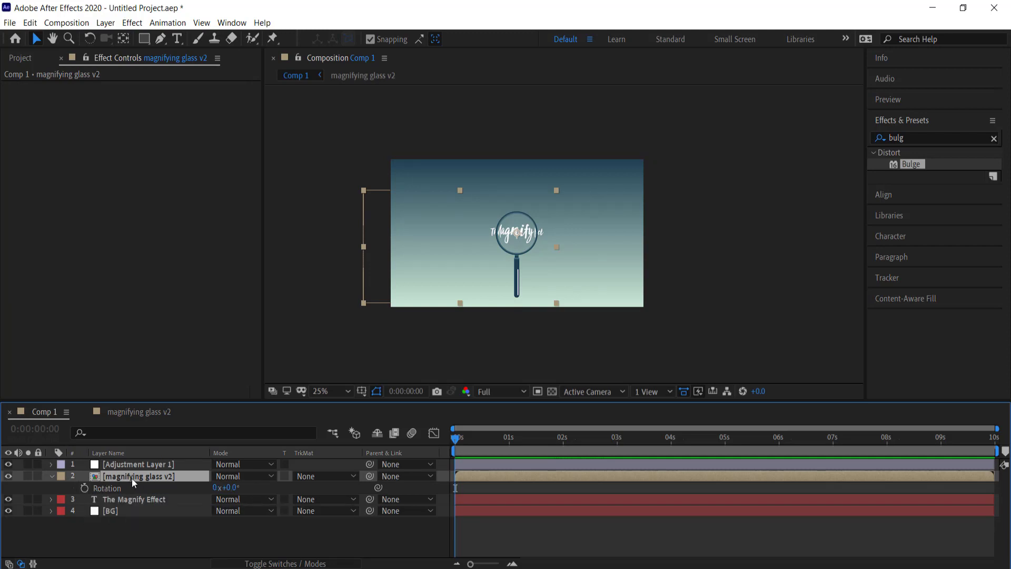
pyautogui.moveTo(230, 488); pyautogui.dragTo(246, 486)
pyautogui.click(172, 478)
pyautogui.press('p')
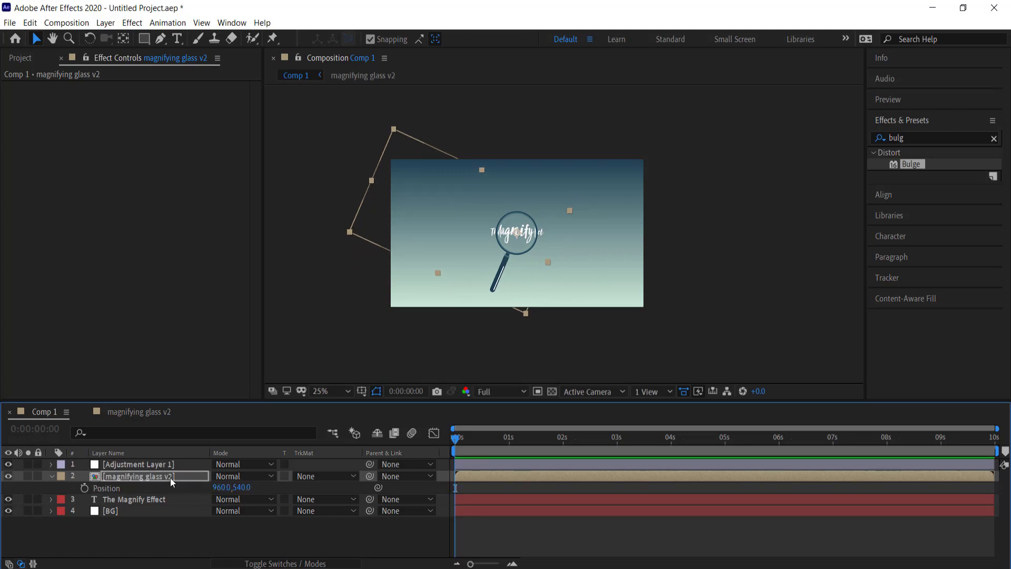
pyautogui.click(85, 489)
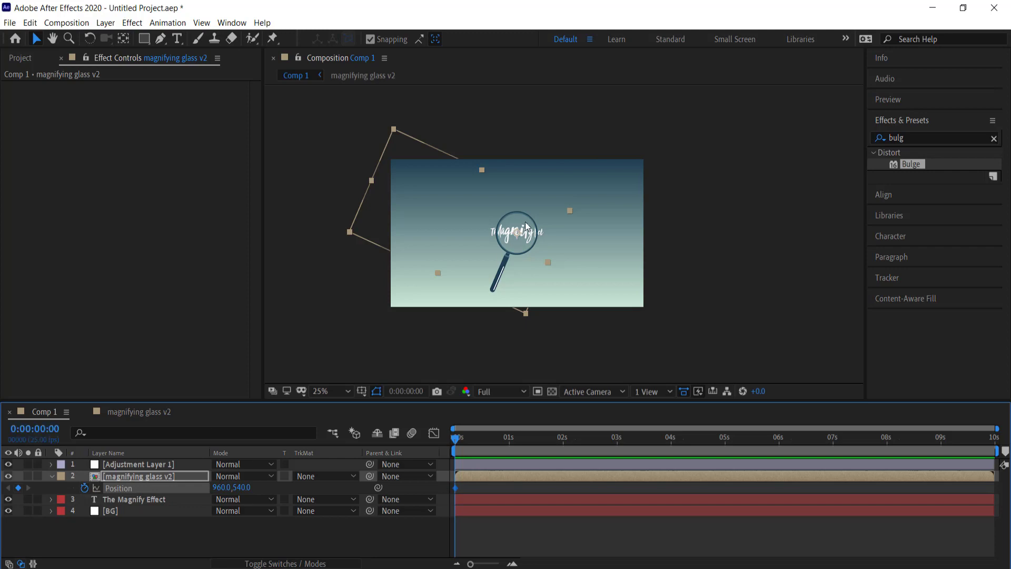
pyautogui.moveTo(523, 219); pyautogui.dragTo(362, 214)
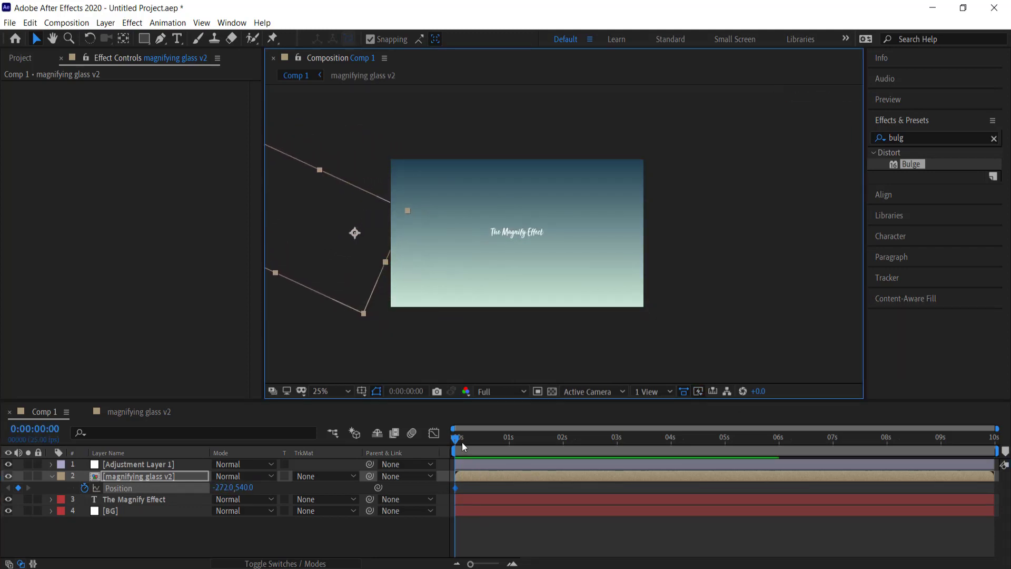
# Keyframe the glass at 1s, 4s and off-right at 2380,540 by 5s, then preview
pyautogui.click(498, 439)
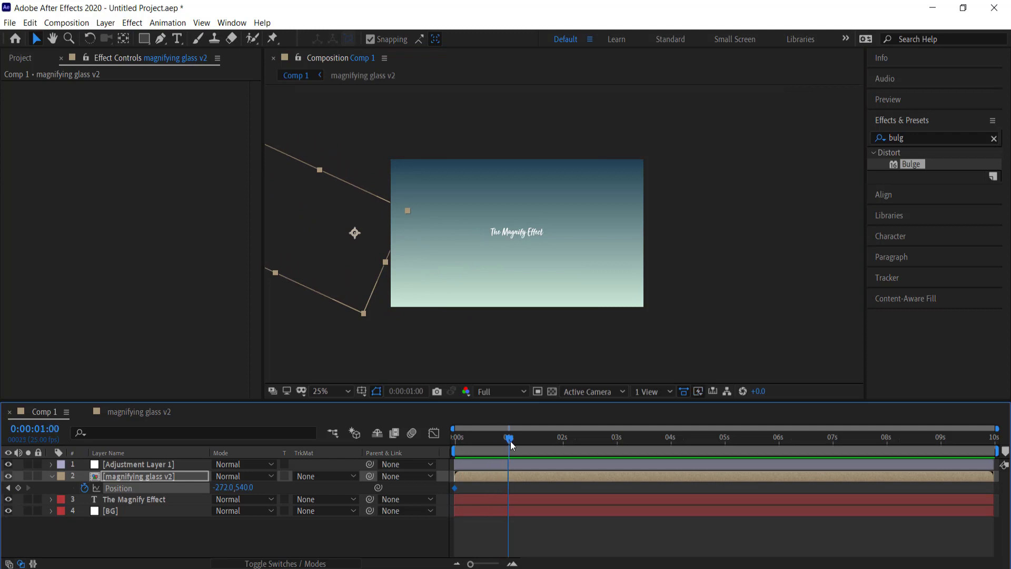
pyautogui.moveTo(355, 231); pyautogui.dragTo(484, 232)
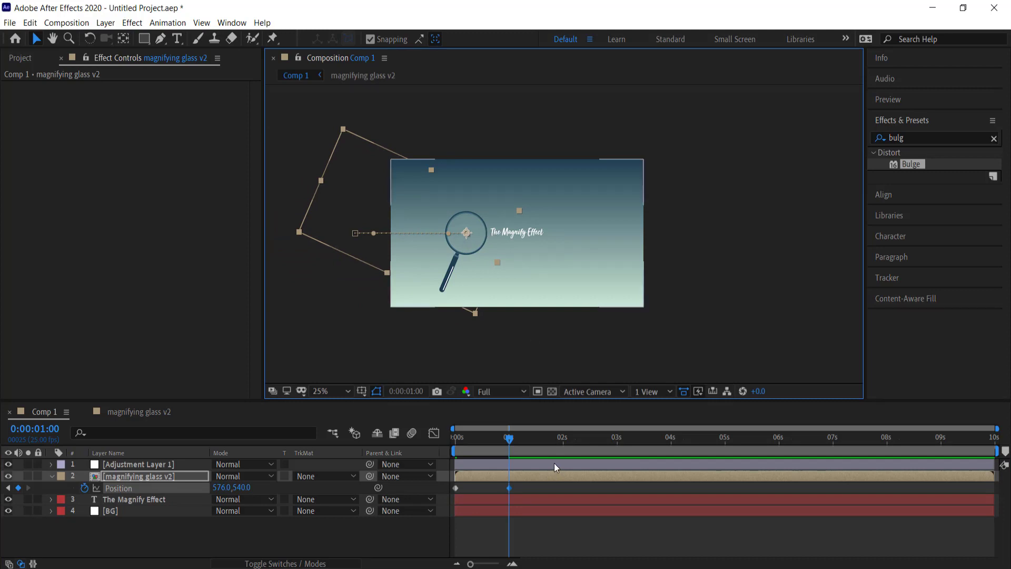
pyautogui.click(510, 441)
pyautogui.moveTo(660, 441); pyautogui.dragTo(674, 443)
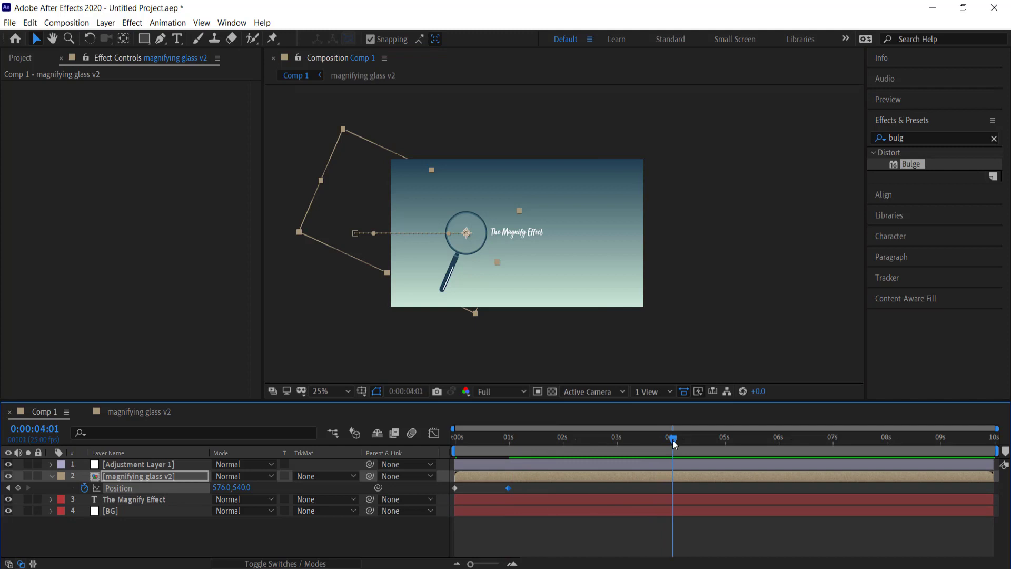
pyautogui.moveTo(475, 222); pyautogui.dragTo(585, 232)
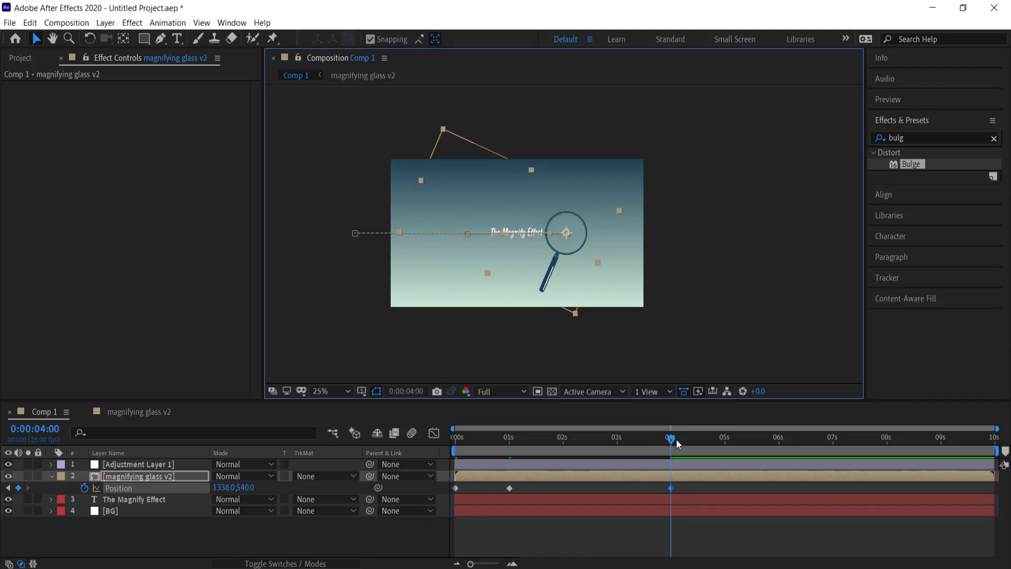
pyautogui.moveTo(674, 442); pyautogui.dragTo(723, 442)
pyautogui.moveTo(574, 223); pyautogui.dragTo(710, 237)
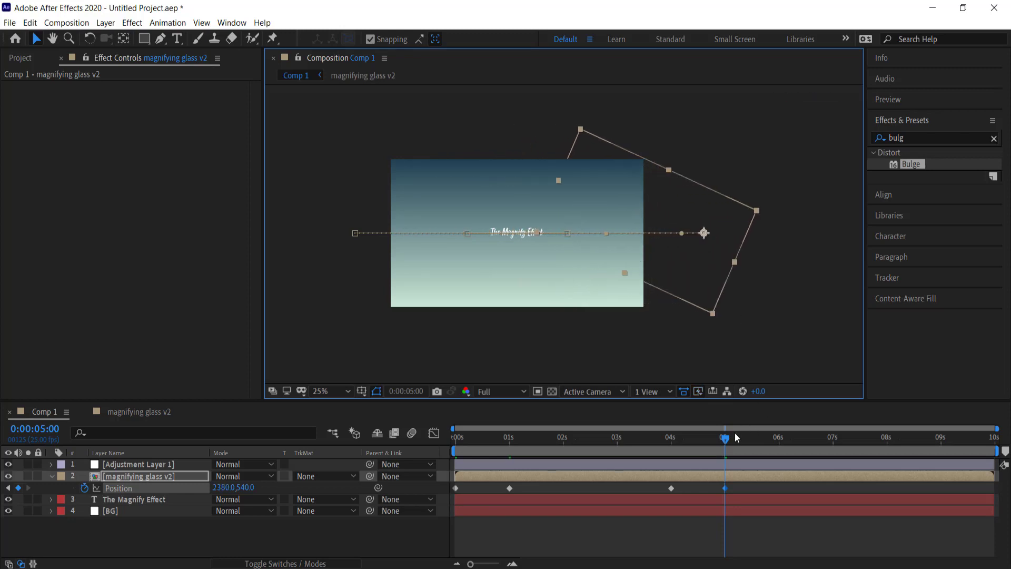
pyautogui.moveTo(726, 438); pyautogui.dragTo(454, 437)
pyautogui.press('space')
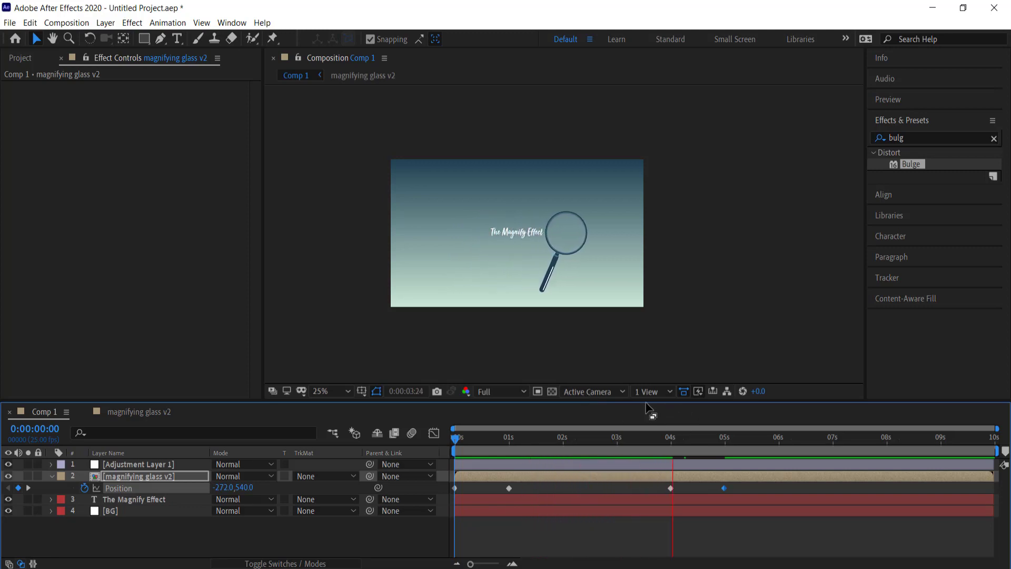
# Apply Easy Ease to all the magnifying glass Position keyframes
pyautogui.moveTo(739, 483); pyautogui.dragTo(405, 486)
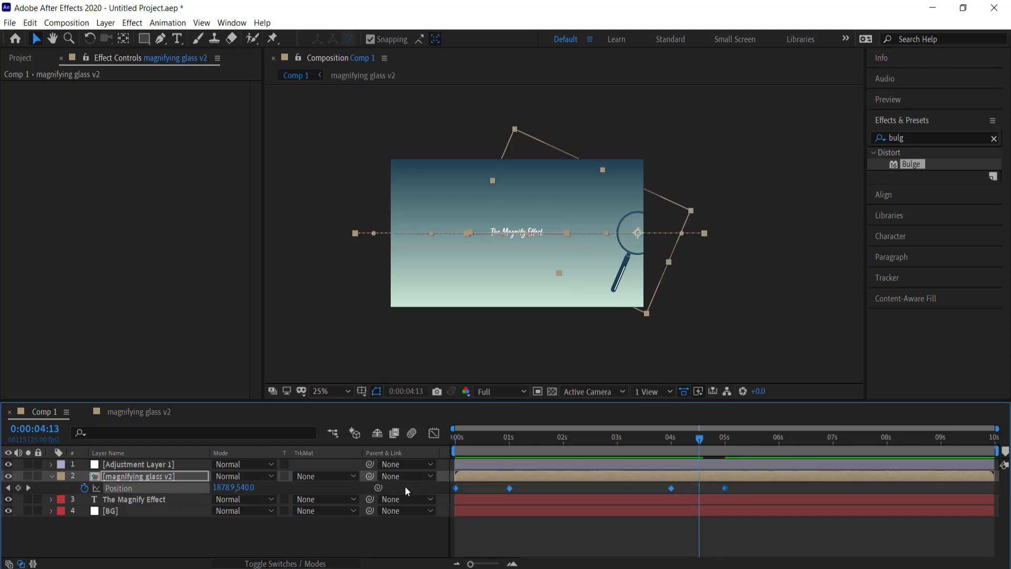
pyautogui.rightClick(455, 489)
pyautogui.moveTo(508, 481)
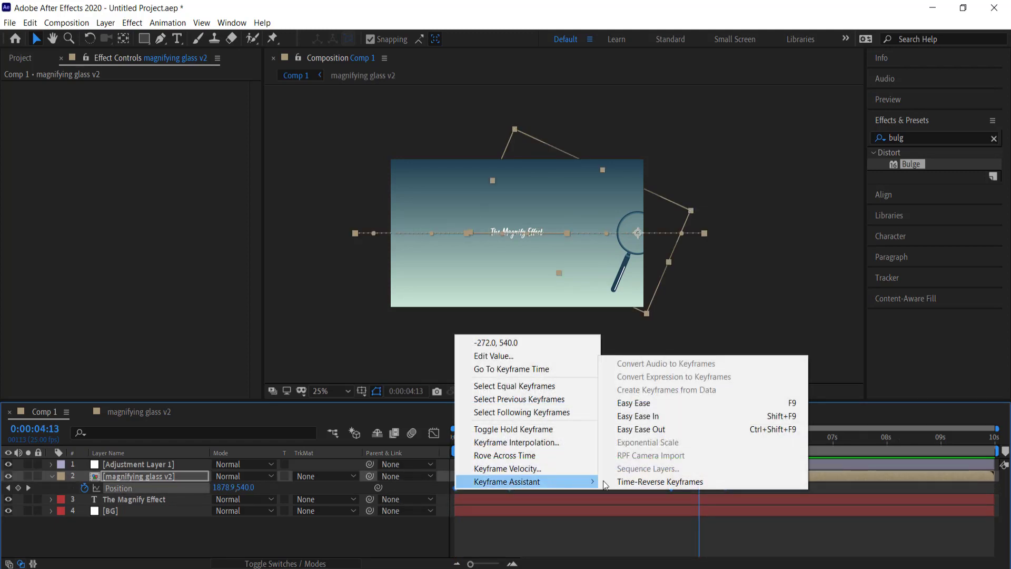
pyautogui.click(649, 403)
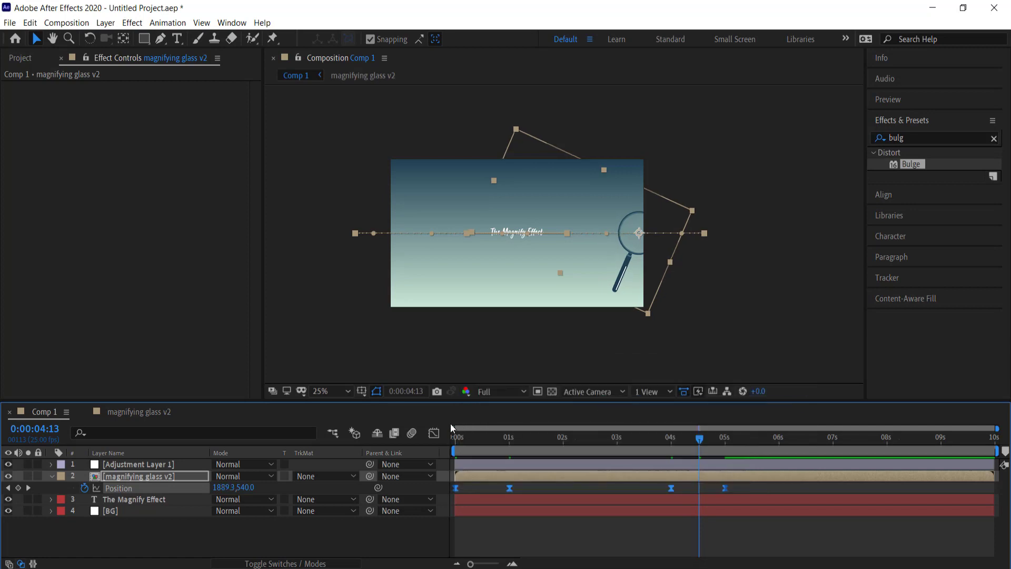
# In the speed graph, sharpen the easing at the first and 4-second keyframes
pyautogui.click(434, 433)
pyautogui.scroll(-1, 476, 529)
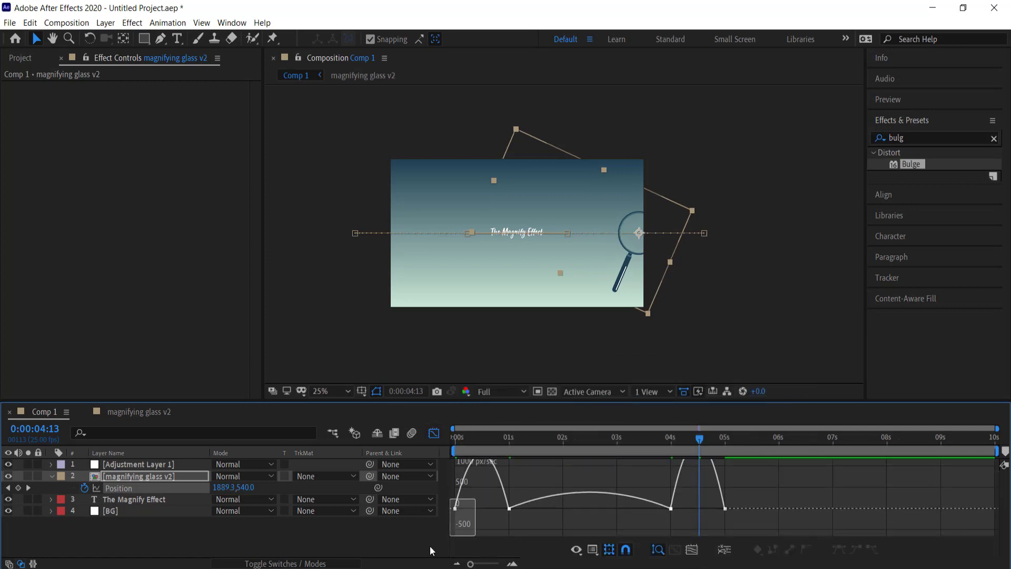
pyautogui.moveTo(465, 532); pyautogui.dragTo(486, 531)
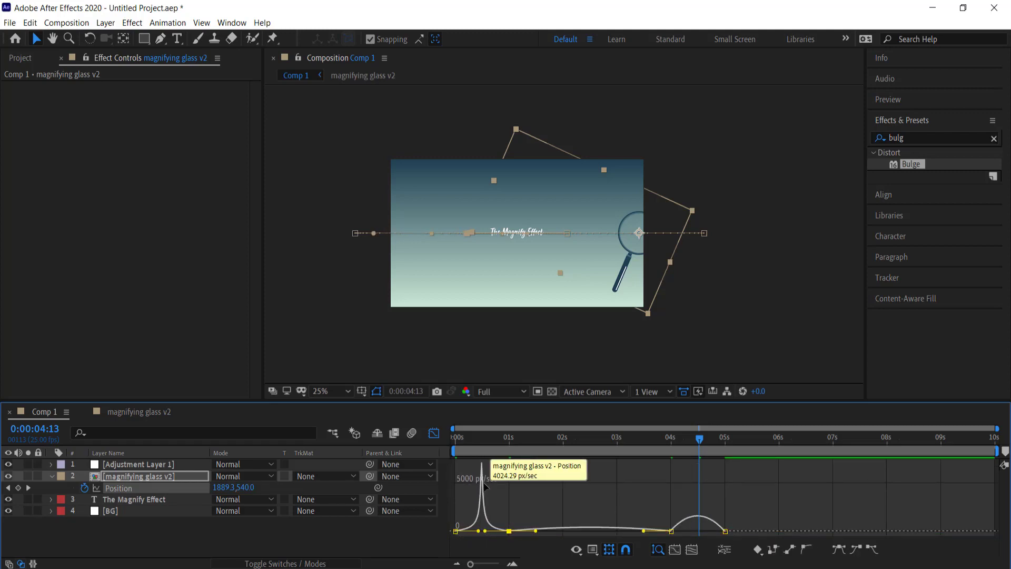
pyautogui.click(673, 531)
pyautogui.moveTo(680, 532); pyautogui.dragTo(701, 531)
pyautogui.moveTo(700, 437); pyautogui.dragTo(456, 441)
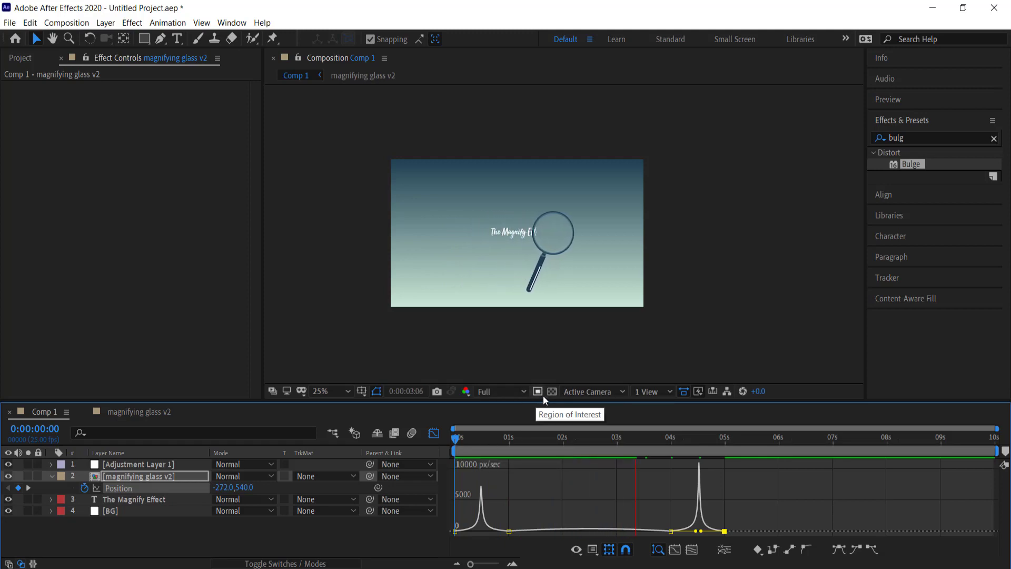
pyautogui.click(710, 437)
# Return to the first frame and switch from the speed graph back to layer bars
pyautogui.moveTo(672, 440); pyautogui.dragTo(550, 441)
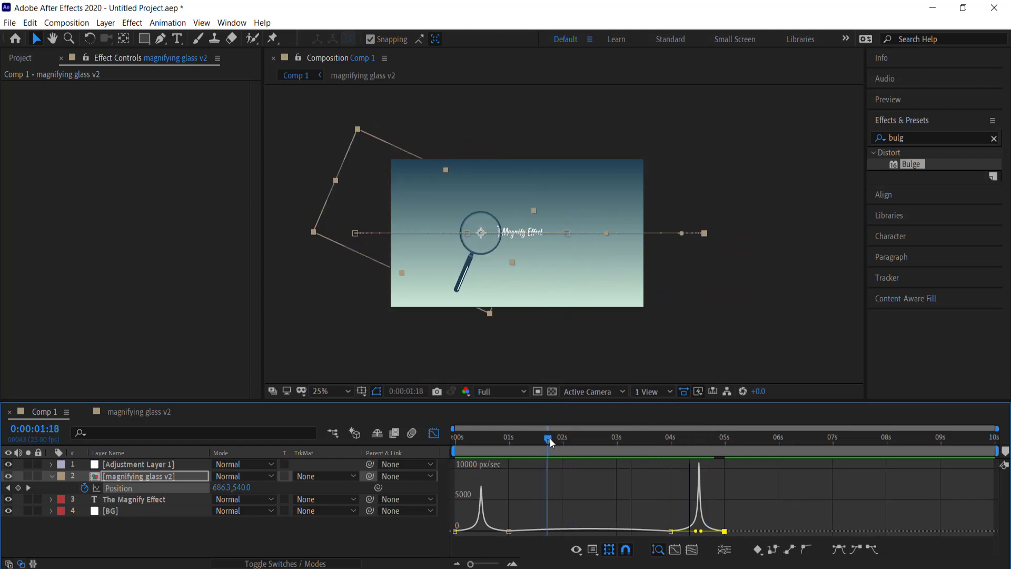
pyautogui.click(451, 439)
pyautogui.press('r')
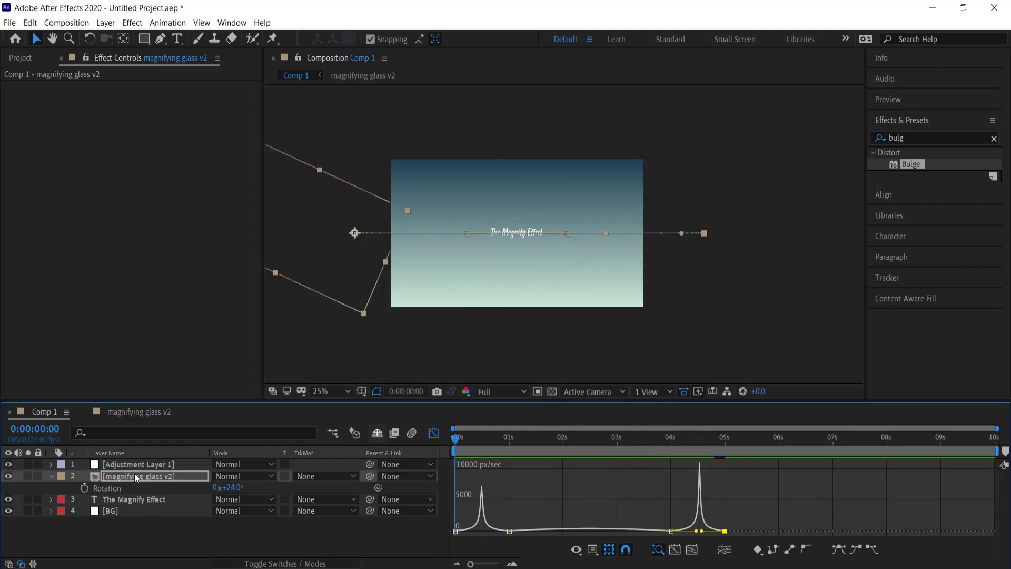
pyautogui.click(429, 436)
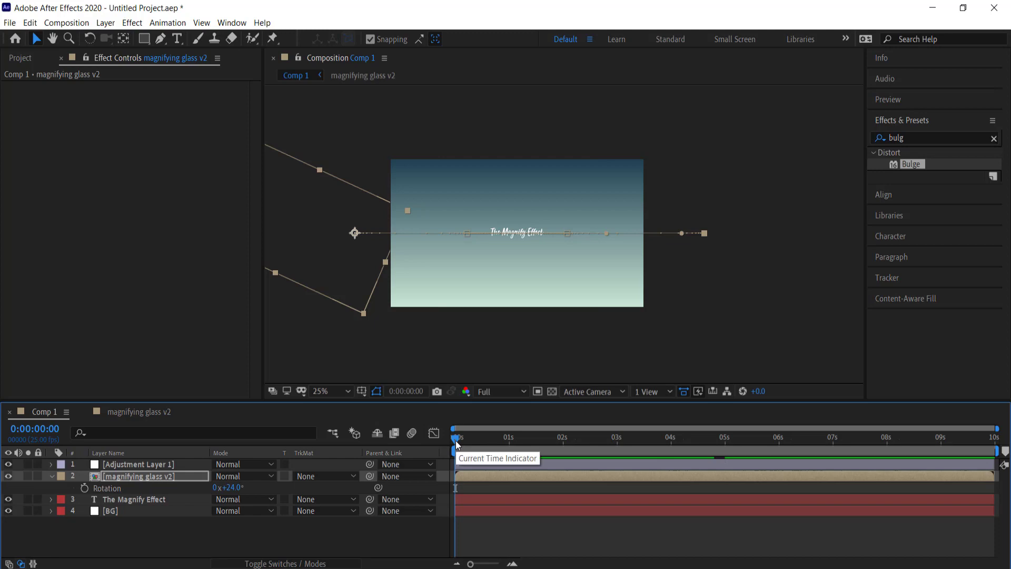
pyautogui.press('p')
# Keyframe the glass Rotation at 24° at 1s and -33° at 4s, then preview
pyautogui.moveTo(456, 443); pyautogui.dragTo(511, 447)
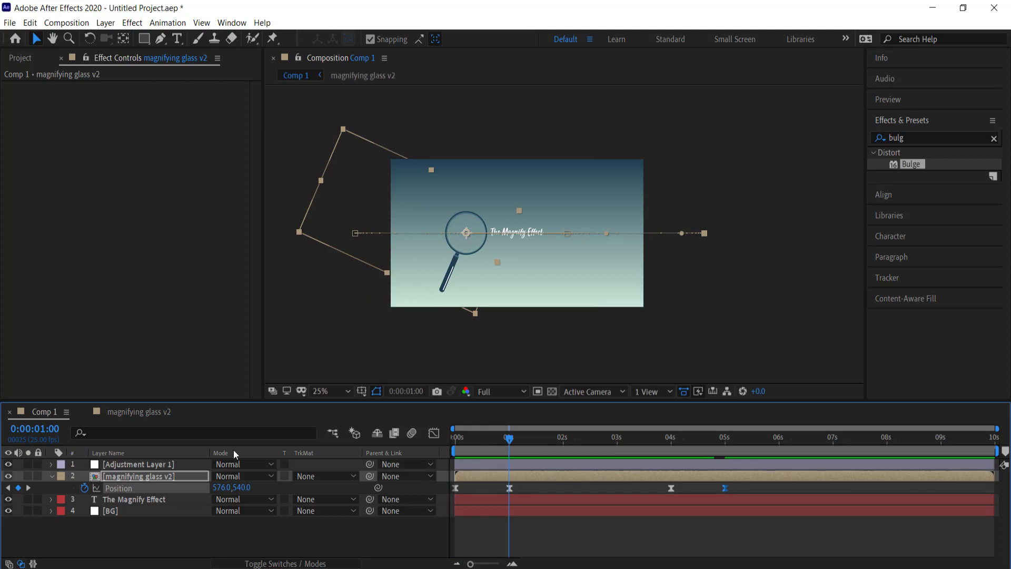
pyautogui.press('r')
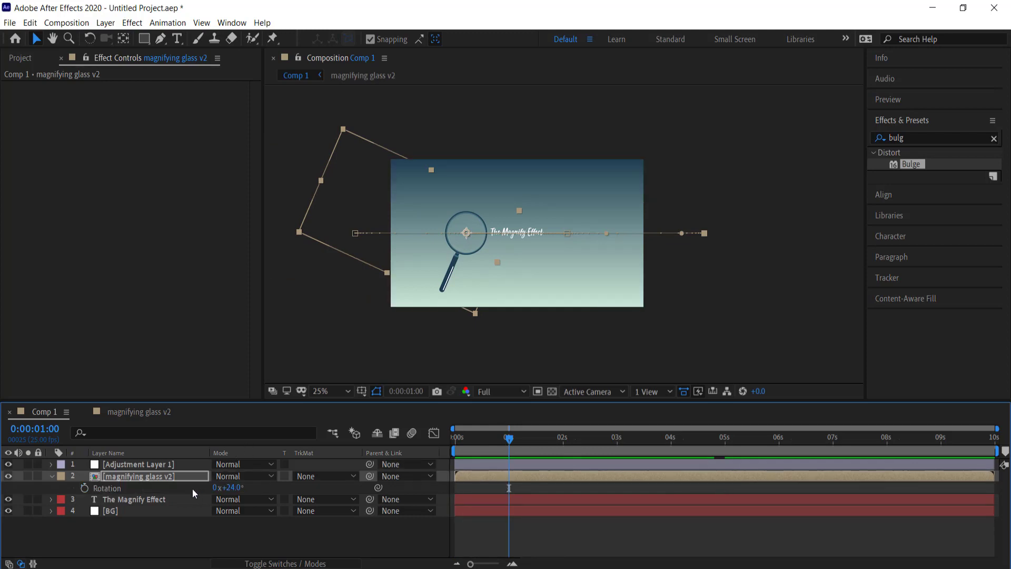
pyautogui.click(85, 489)
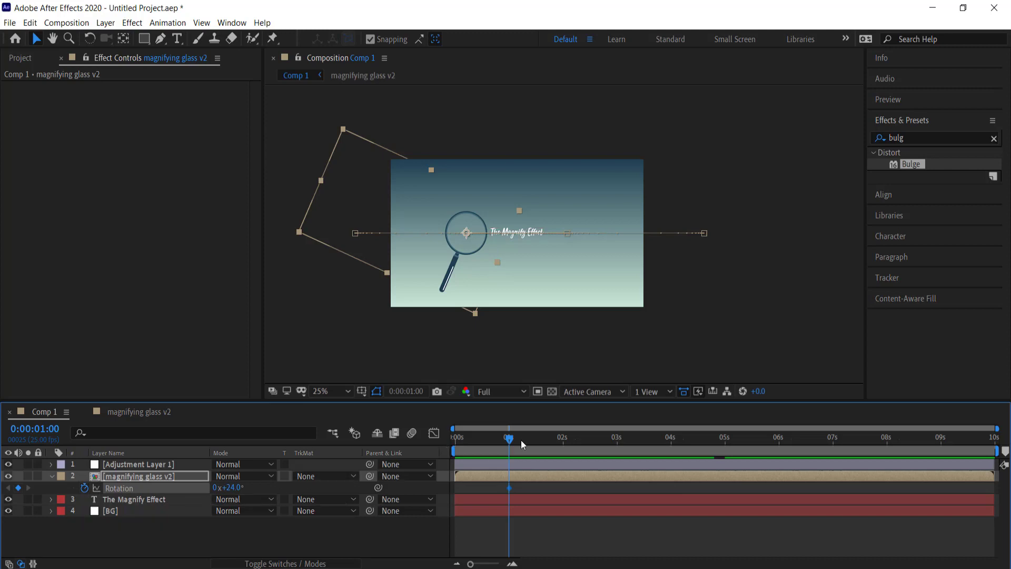
pyautogui.moveTo(512, 441); pyautogui.dragTo(674, 447)
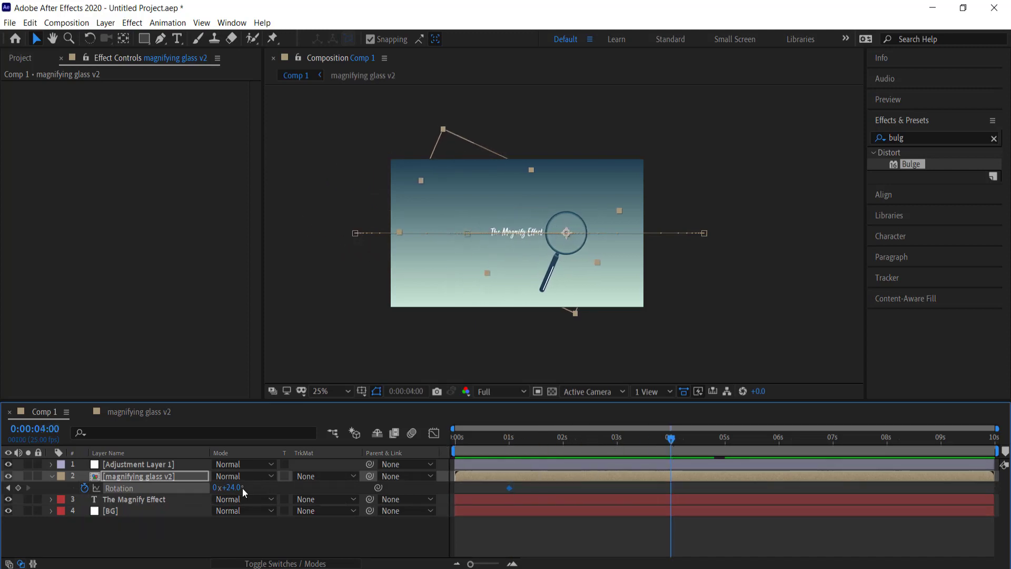
pyautogui.moveTo(240, 487); pyautogui.dragTo(202, 493)
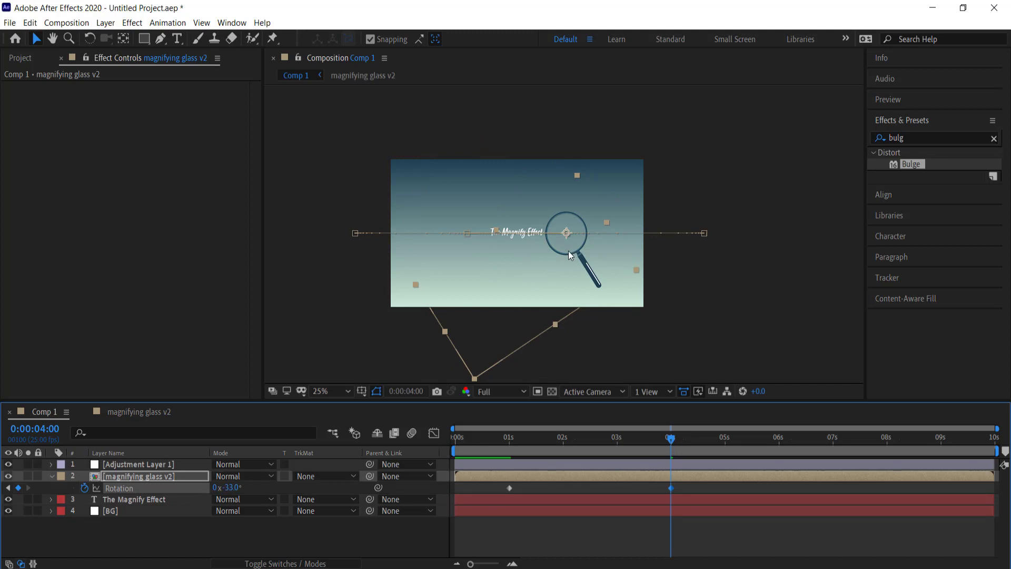
pyautogui.moveTo(672, 442); pyautogui.dragTo(366, 429)
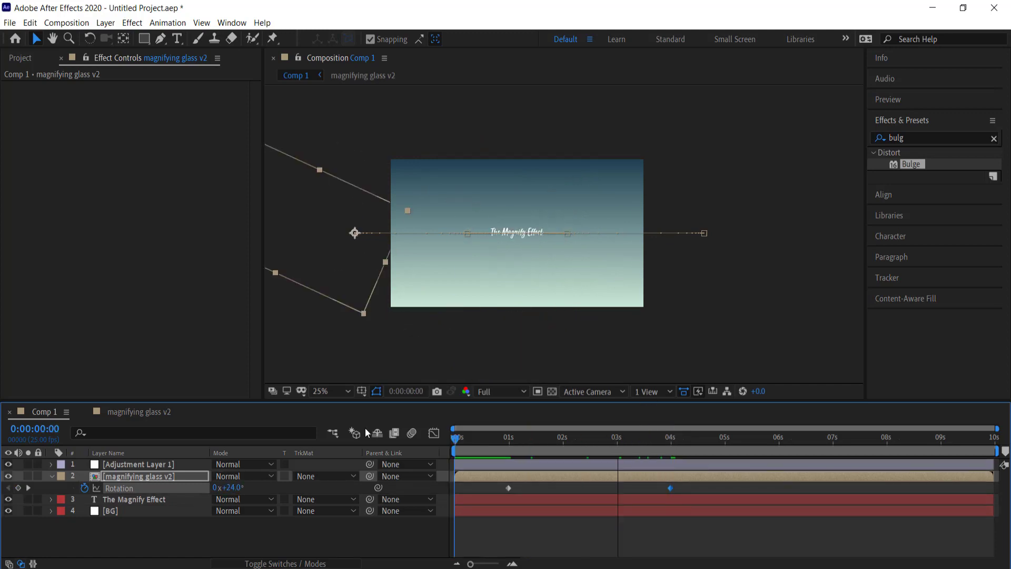
pyautogui.press('space')
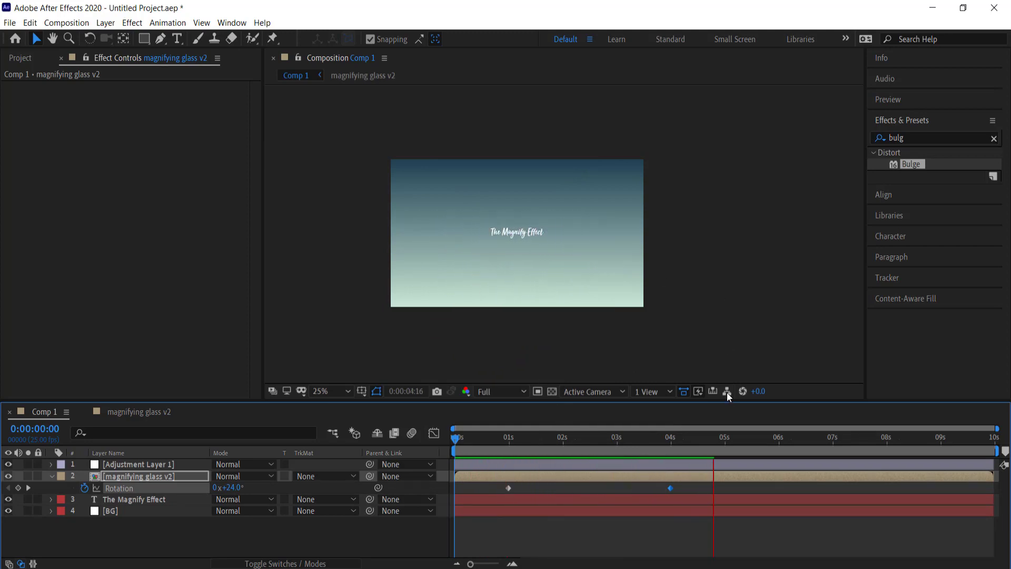
# Apply Easy Ease to both Rotation keyframes and preview the swing
pyautogui.click(729, 441)
pyautogui.moveTo(674, 488); pyautogui.dragTo(492, 485)
pyautogui.rightClick(510, 488)
pyautogui.moveTo(567, 483)
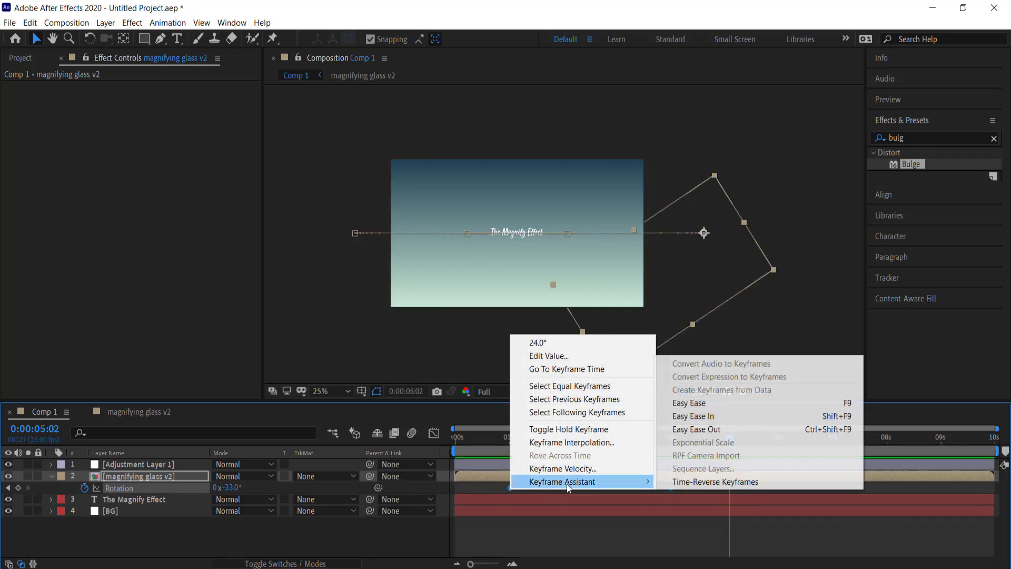
pyautogui.click(735, 404)
pyautogui.press('space')
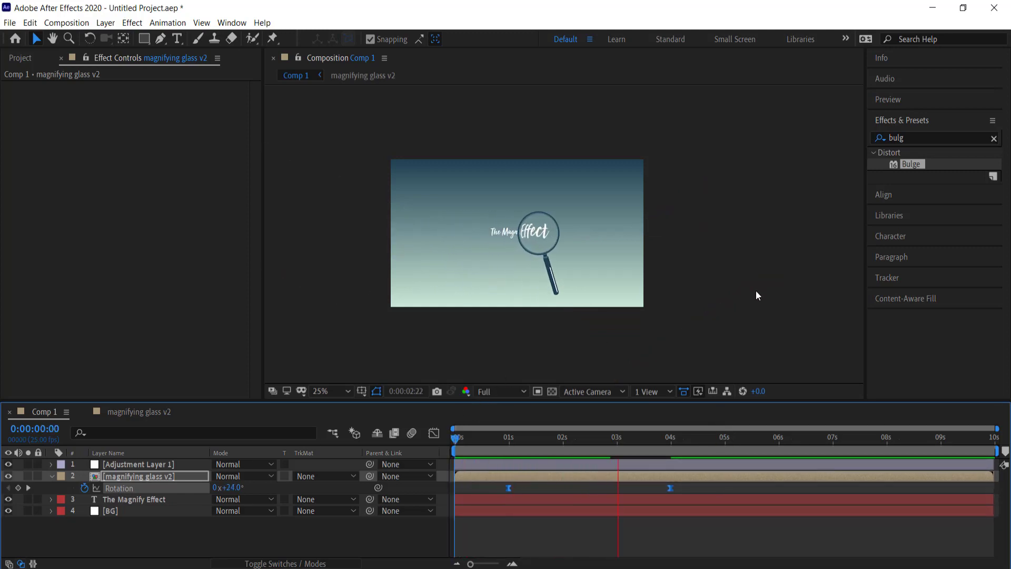
pyautogui.press('space')
# Reduce the 4-second Rotation from -33° to -19° and preview again
pyautogui.press('pageup')
pyautogui.moveTo(230, 487); pyautogui.dragTo(238, 489)
pyautogui.press('Home')
pyautogui.press('space')
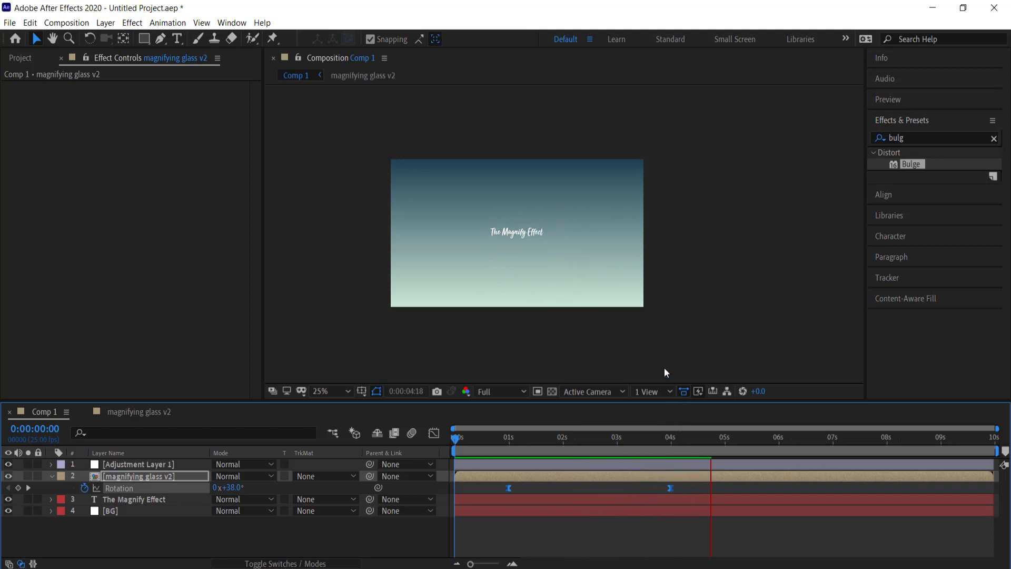
pyautogui.press('space')
pyautogui.moveTo(774, 439); pyautogui.dragTo(418, 431)
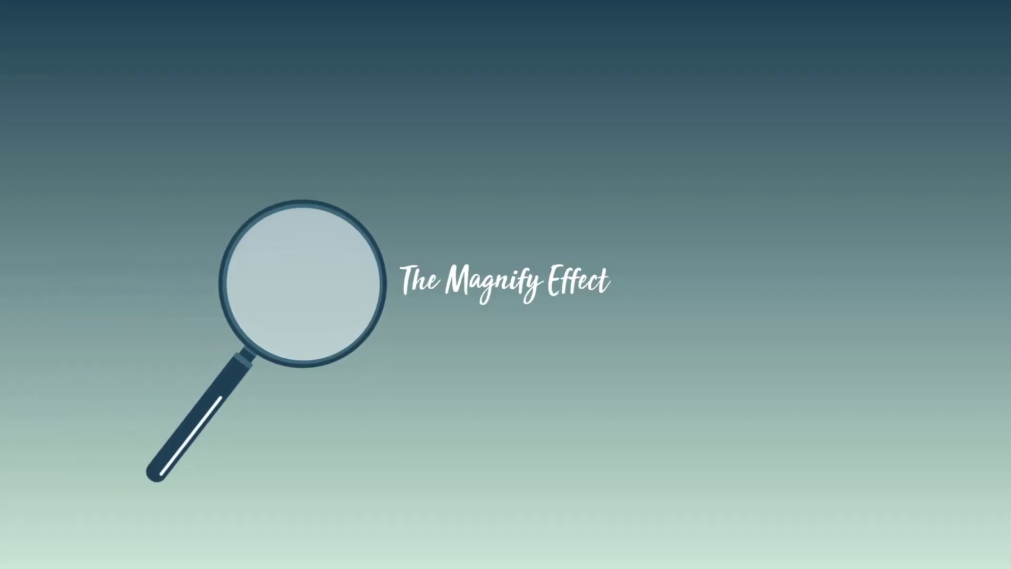